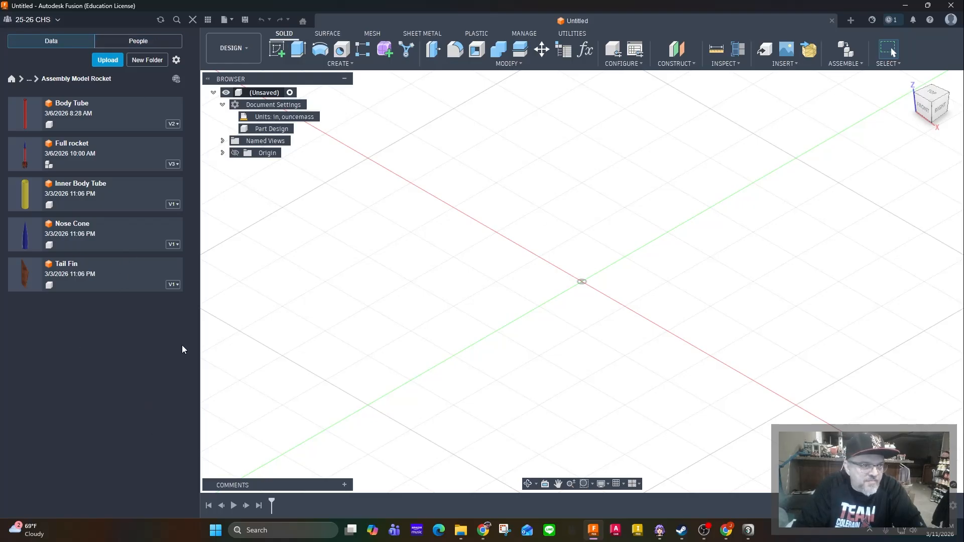
# Open the Nose Cone design from the Assembly Model Rocket folder and hide the project file list.
pyautogui.moveTo(46, 85)
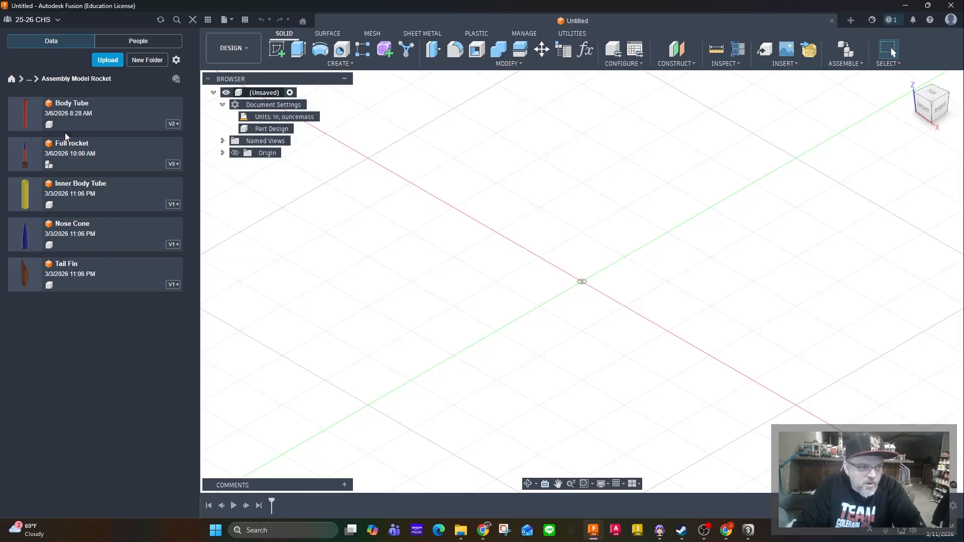
pyautogui.doubleClick(94, 233)
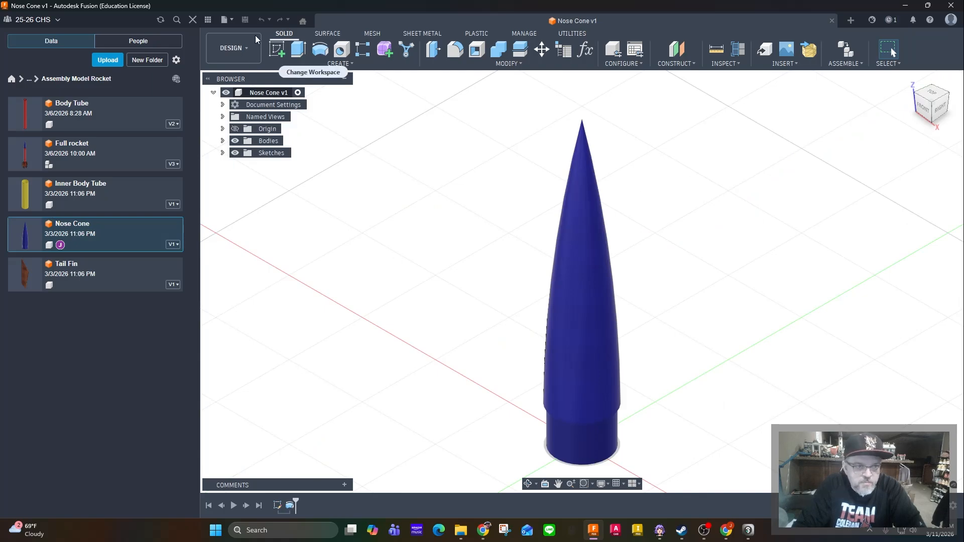
pyautogui.click(206, 23)
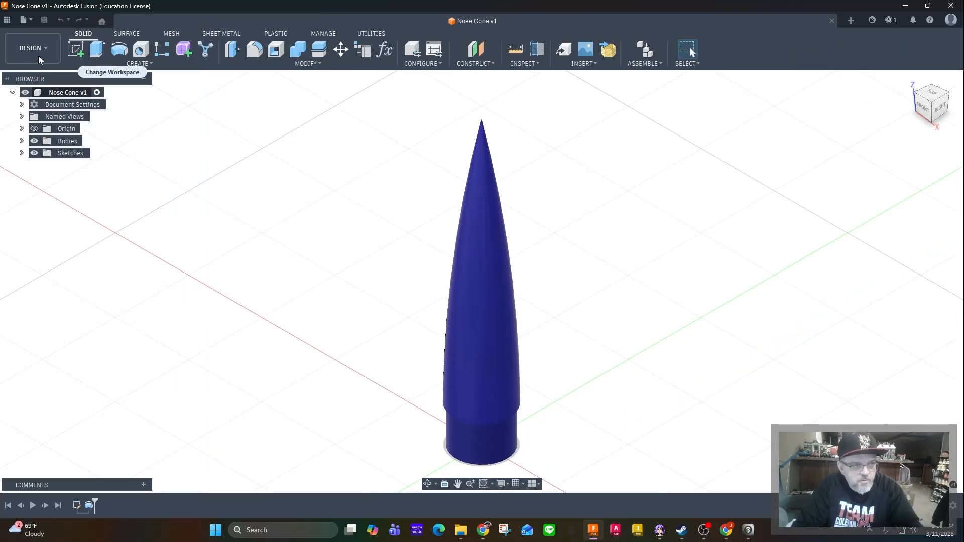
pyautogui.press('ctrl')
pyautogui.press('ctrl')
pyautogui.press('ctrl')
pyautogui.press('ctrl')
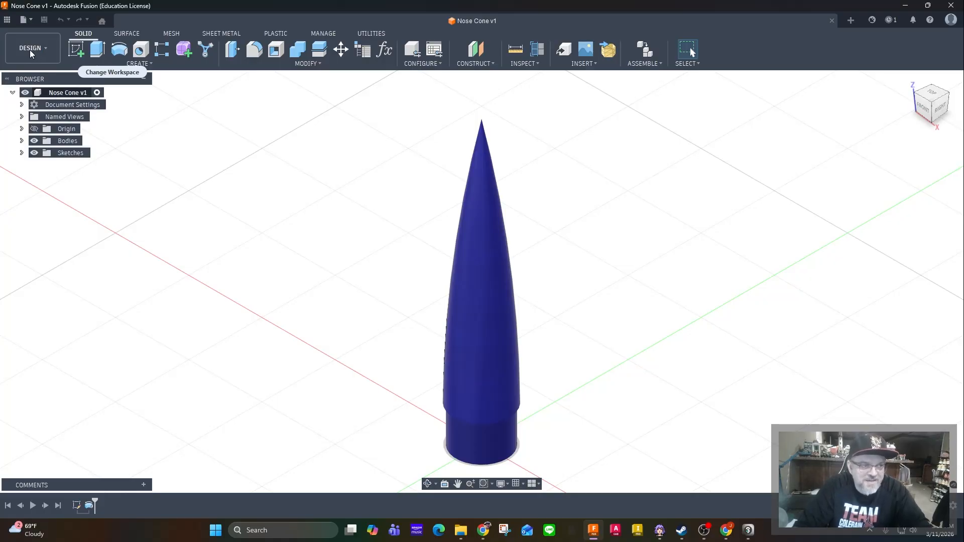
# Create a manual ASME drawing in inches on a landscape B sheet from the design, placing a front base view at 1:2 scale.
pyautogui.click(29, 49)
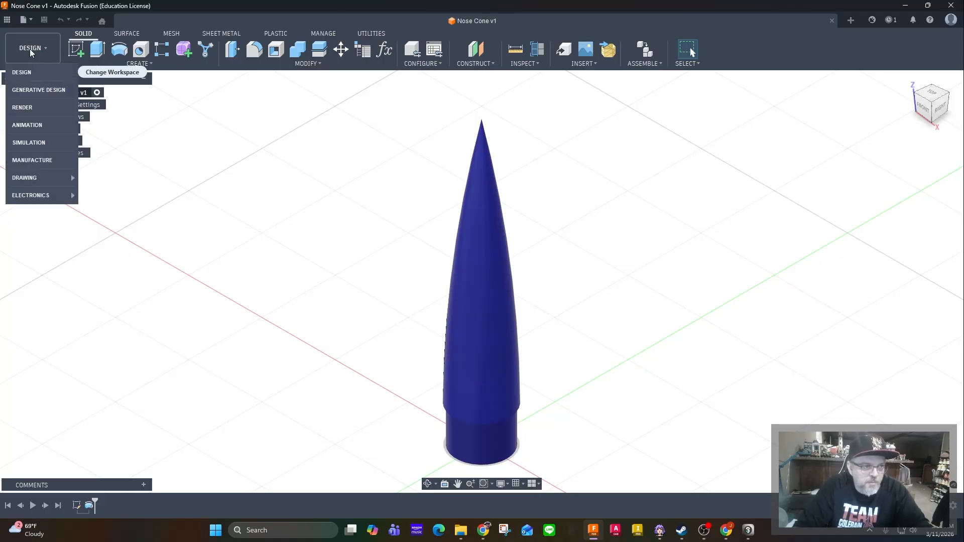
pyautogui.moveTo(55, 177)
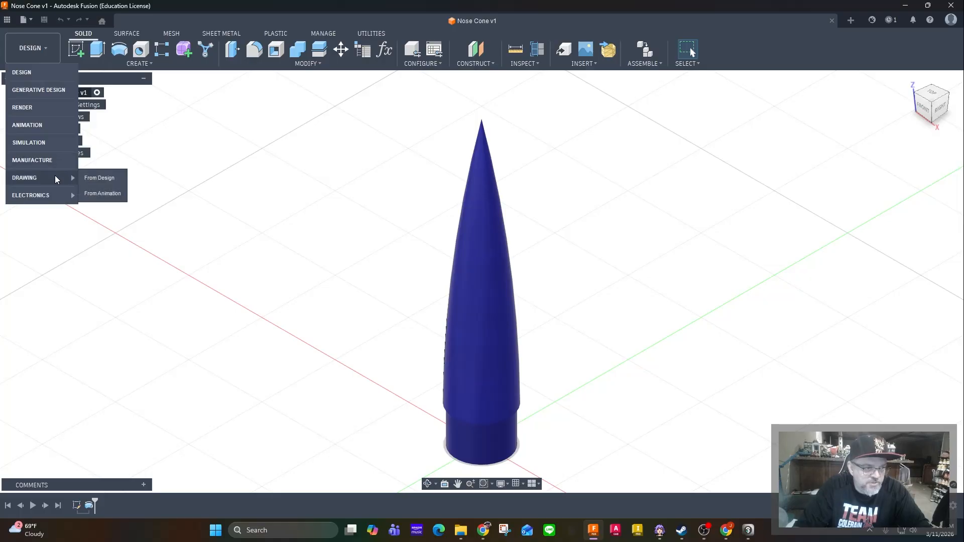
pyautogui.click(102, 178)
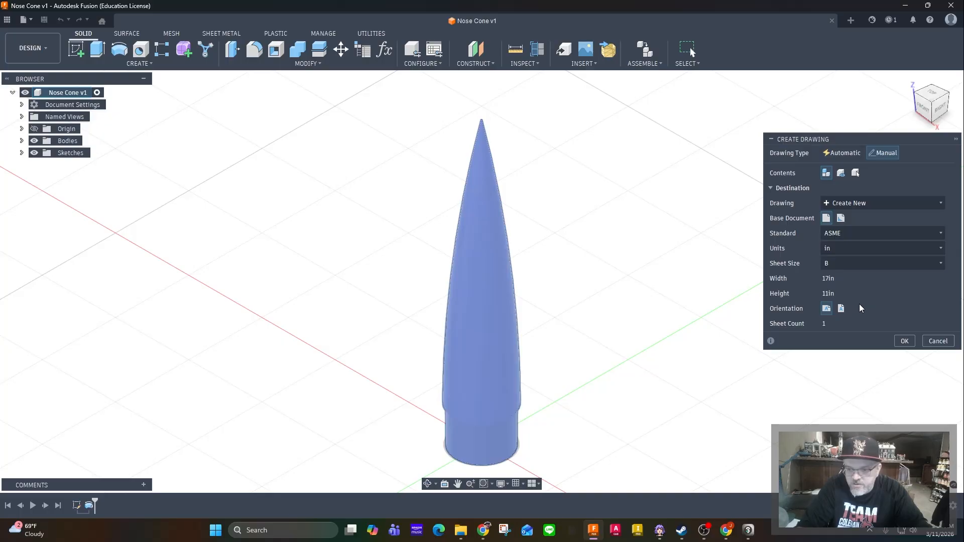
pyautogui.click(904, 342)
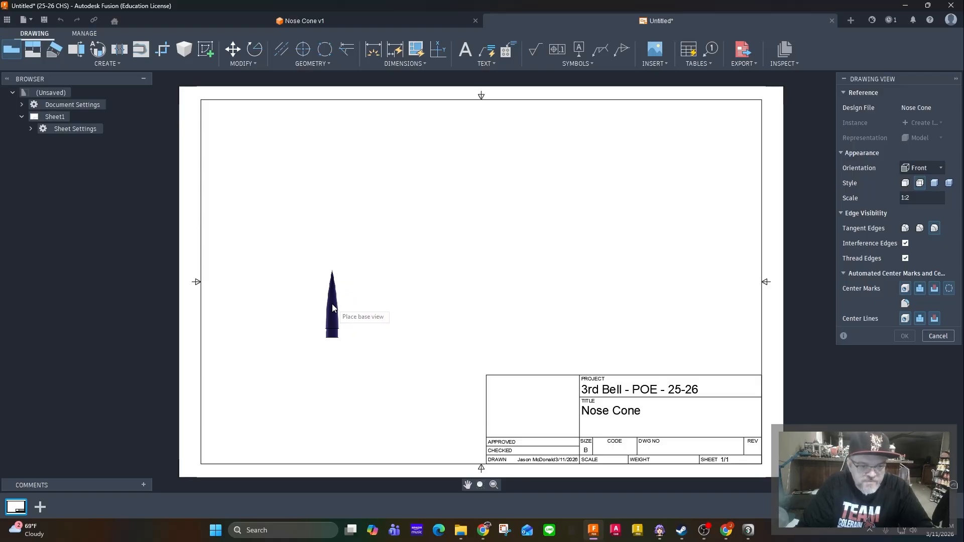
pyautogui.click(334, 307)
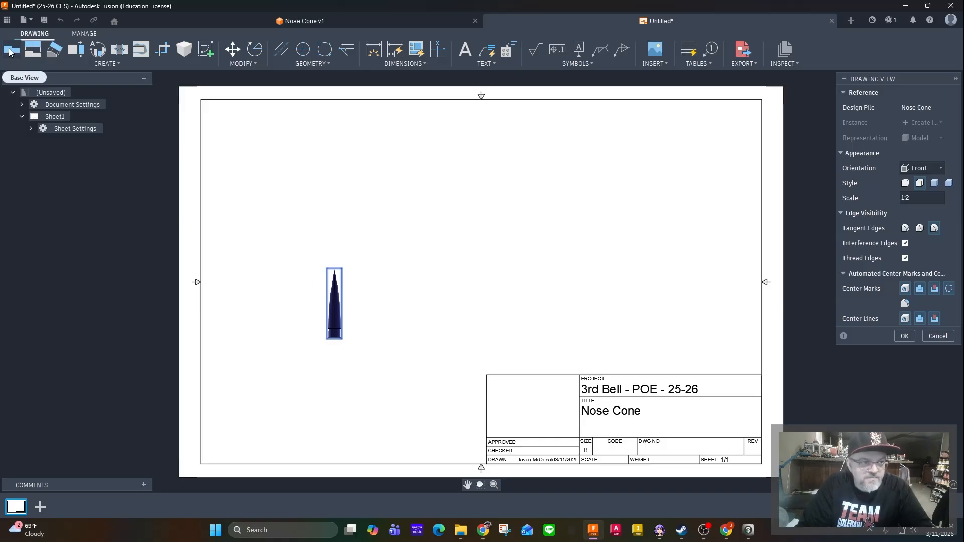
pyautogui.click(905, 335)
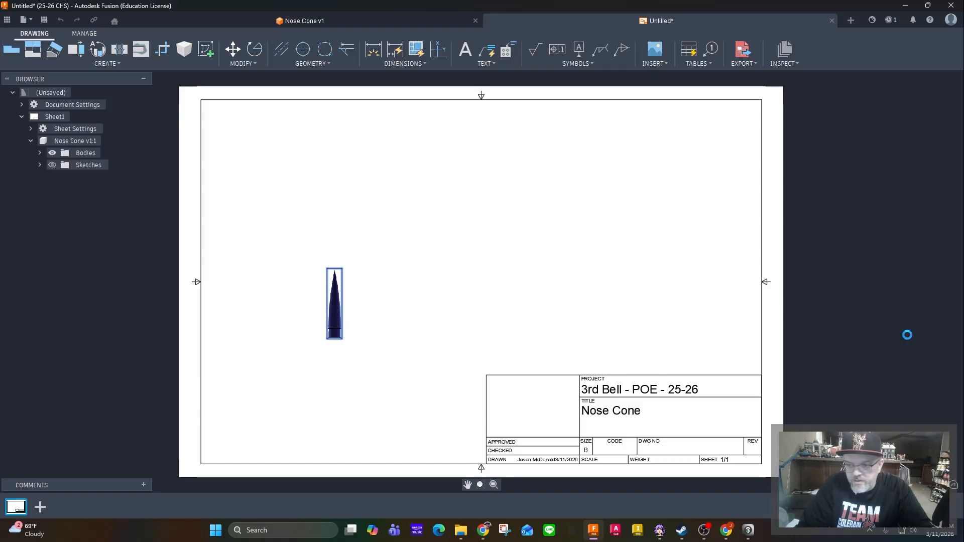
# Project three views from the front view: a top view above it, a side view to its right, and an isometric view diagonally above.
pyautogui.click(31, 51)
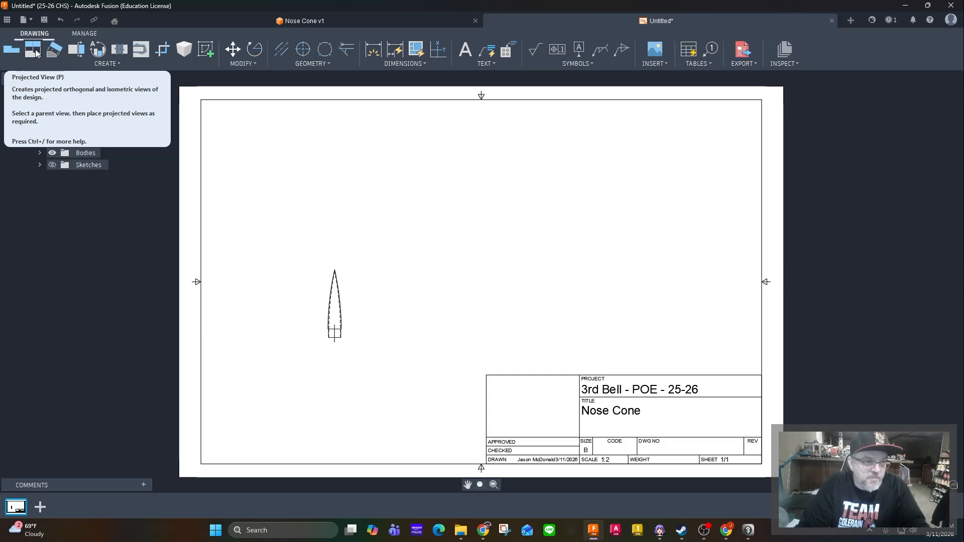
pyautogui.click(36, 53)
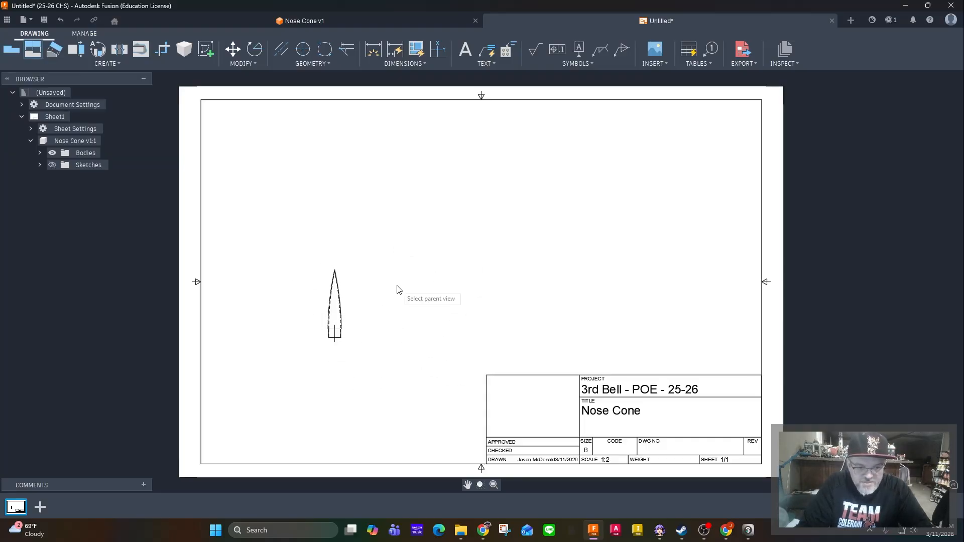
pyautogui.click(337, 316)
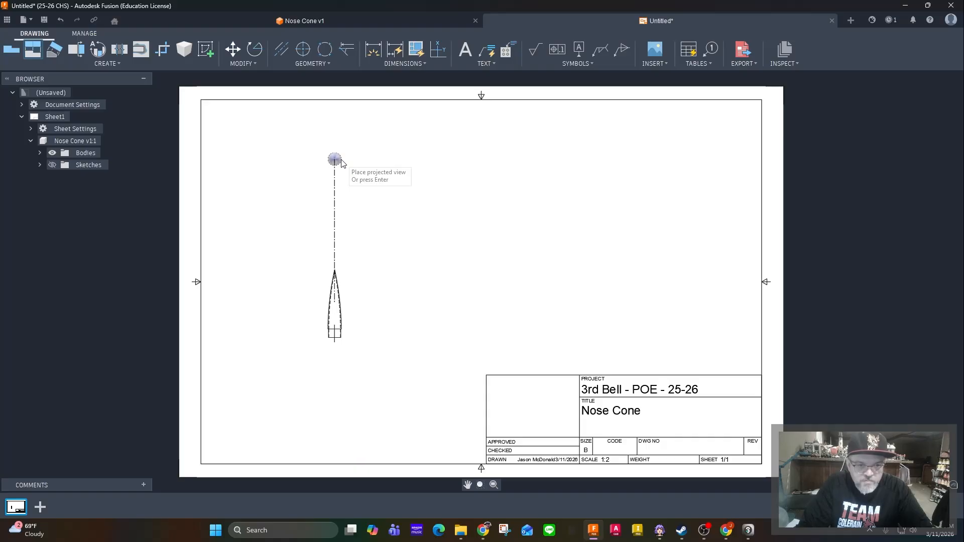
pyautogui.click(335, 168)
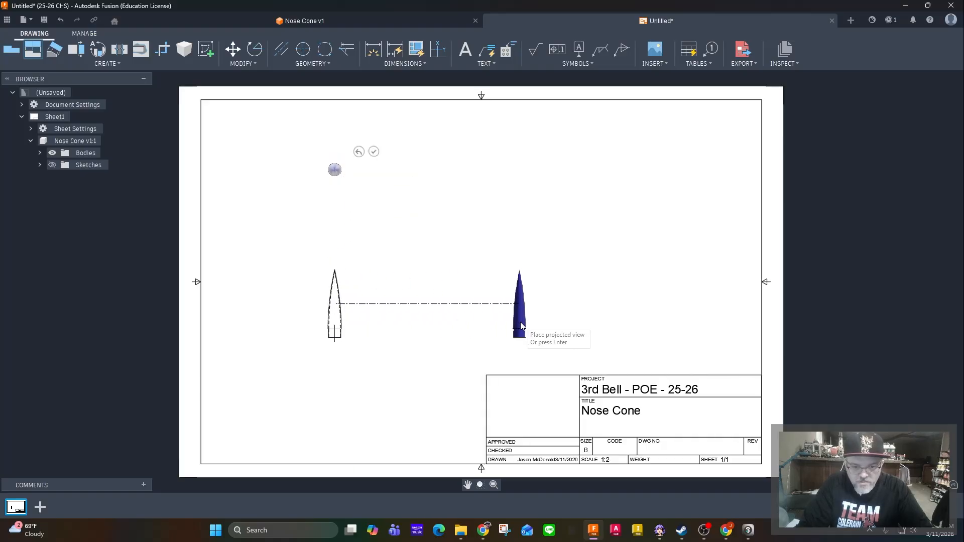
pyautogui.click(559, 327)
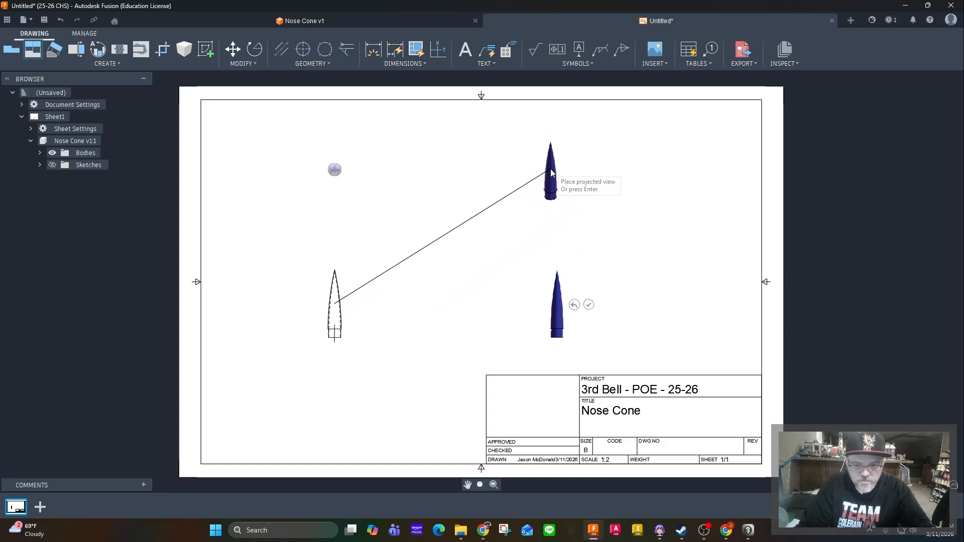
pyautogui.click(553, 172)
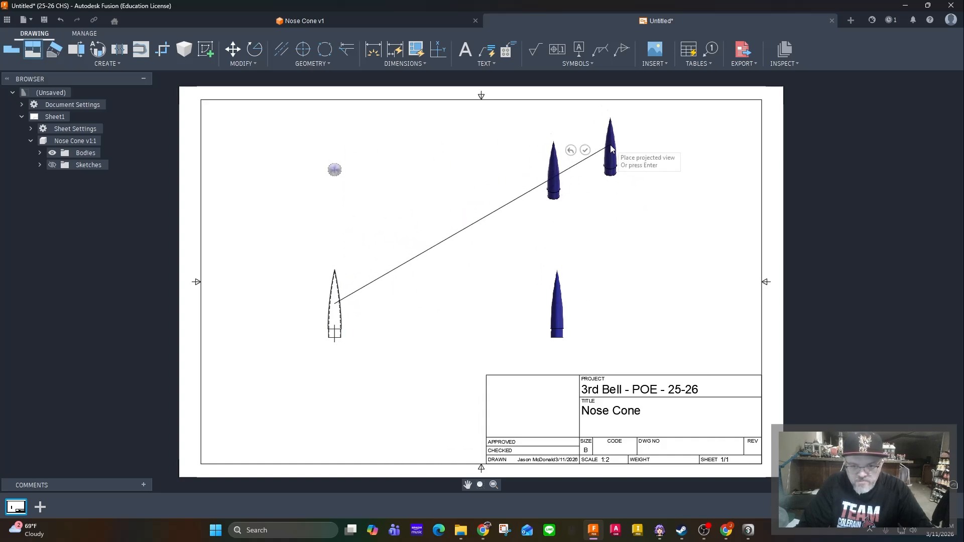
pyautogui.click(586, 150)
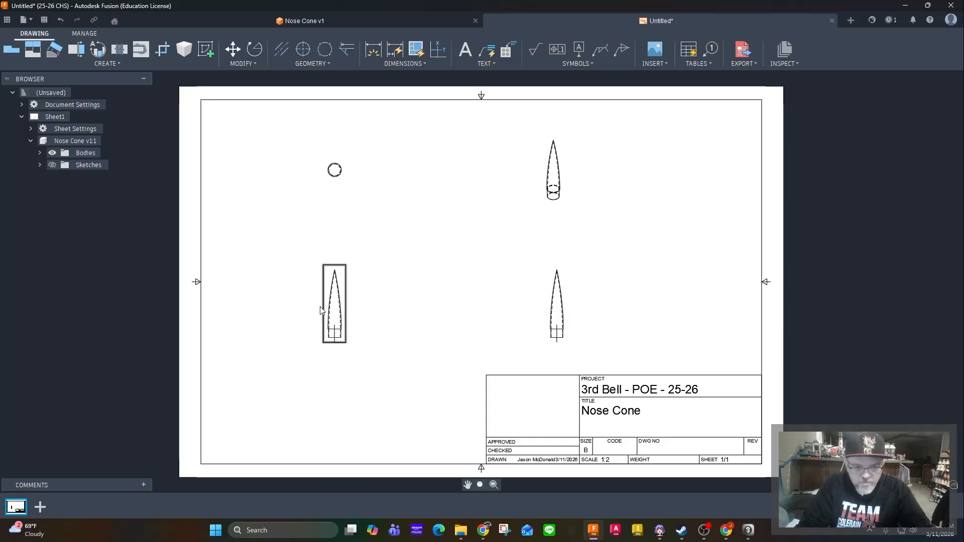
# Set the isometric view's style to Shaded.
pyautogui.doubleClick(554, 182)
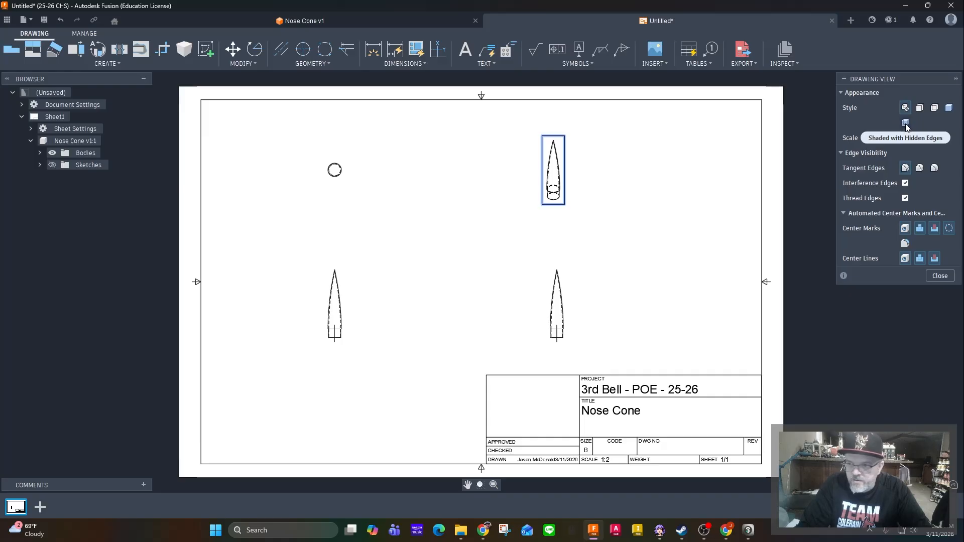
pyautogui.click(950, 108)
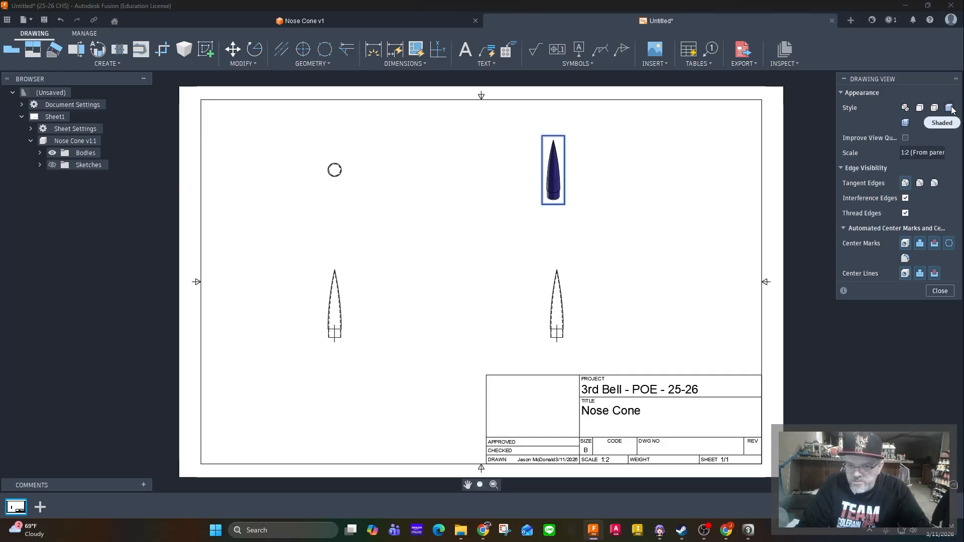
pyautogui.click(939, 291)
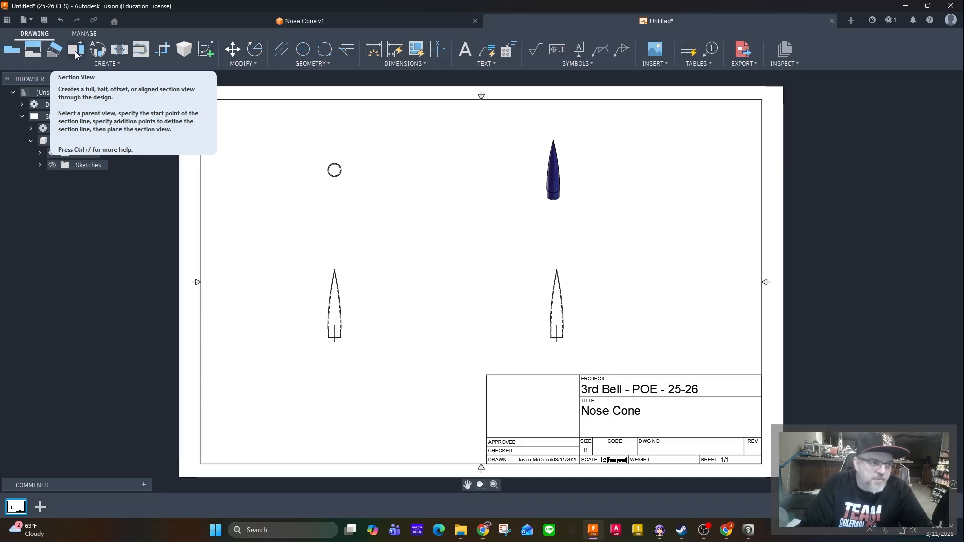
# Start section view A from the front view, with a vertical section line through the nose cone's center from above its tip to below its base.
pyautogui.click(74, 51)
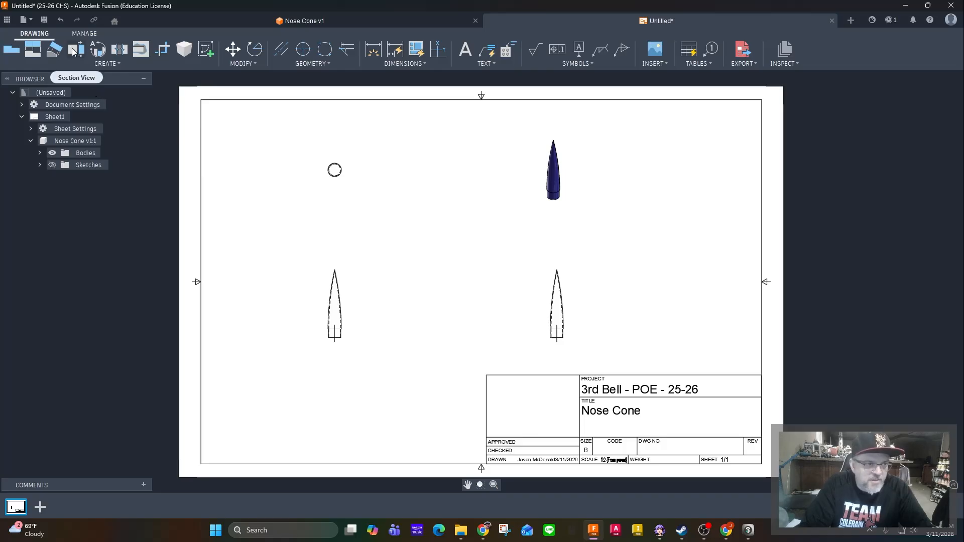
pyautogui.click(74, 51)
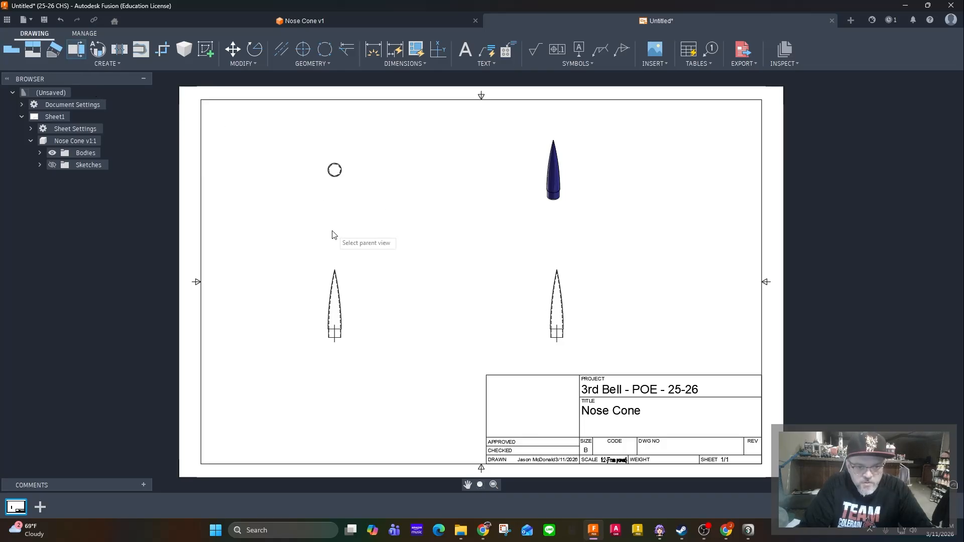
pyautogui.click(336, 312)
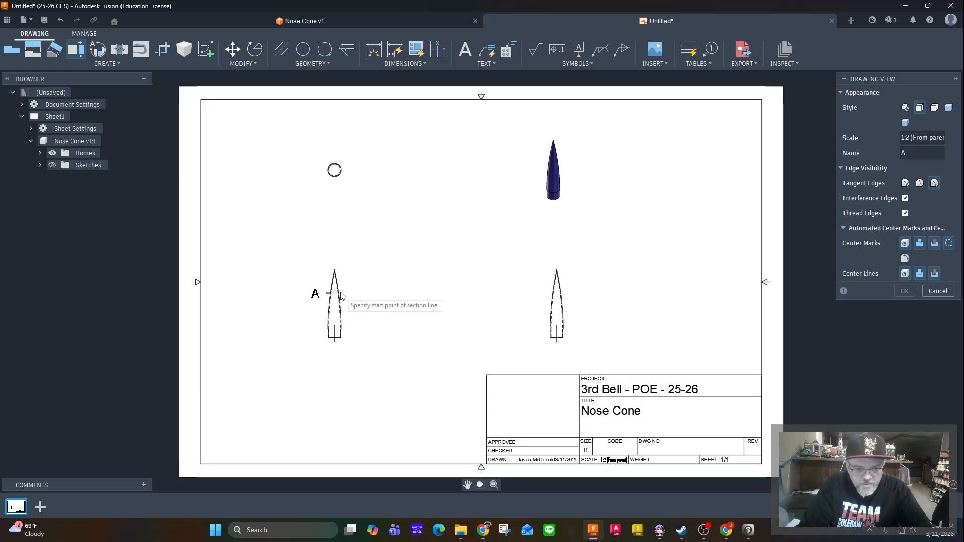
pyautogui.click(334, 255)
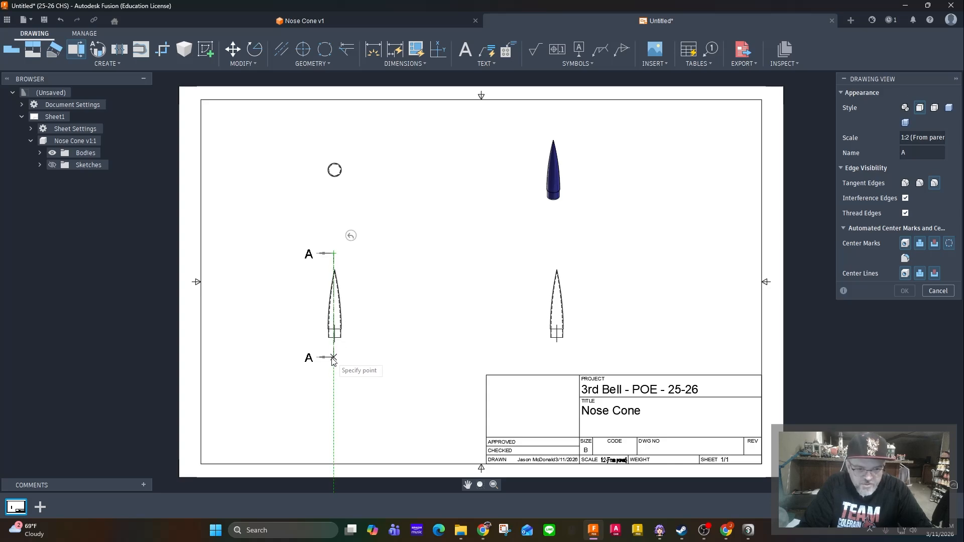
pyautogui.click(332, 357)
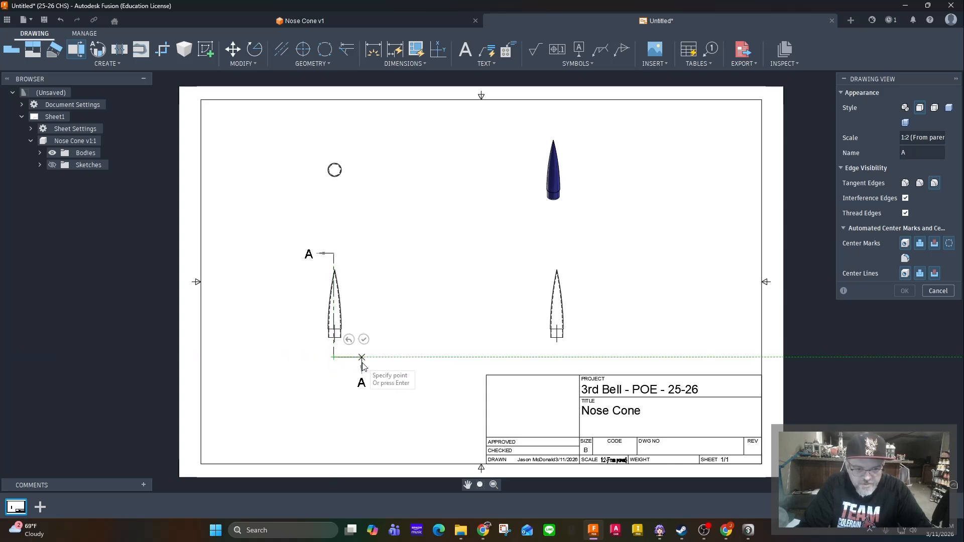
pyautogui.click(364, 339)
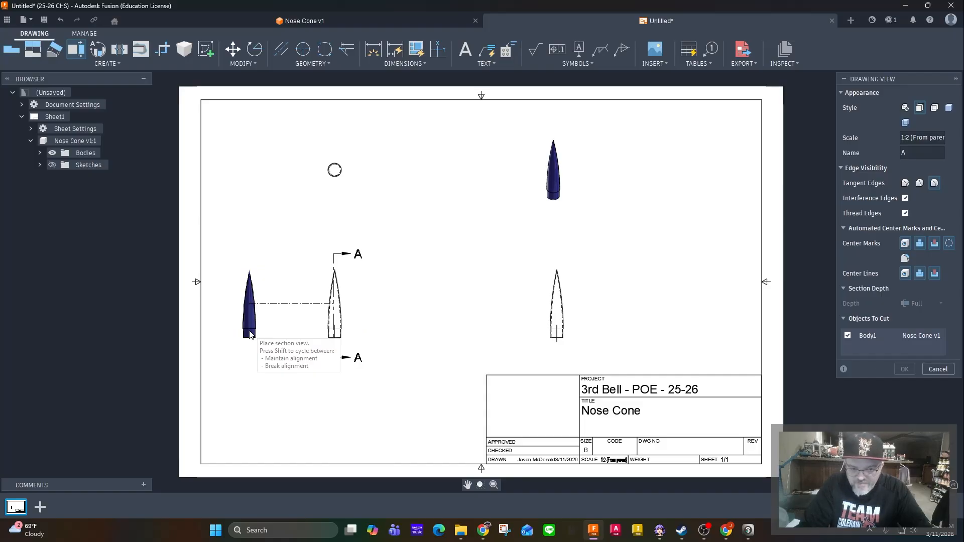
# Set the section view's scale to 1:1 and place it to the left of the front view.
pyautogui.click(909, 136)
pyautogui.click(908, 150)
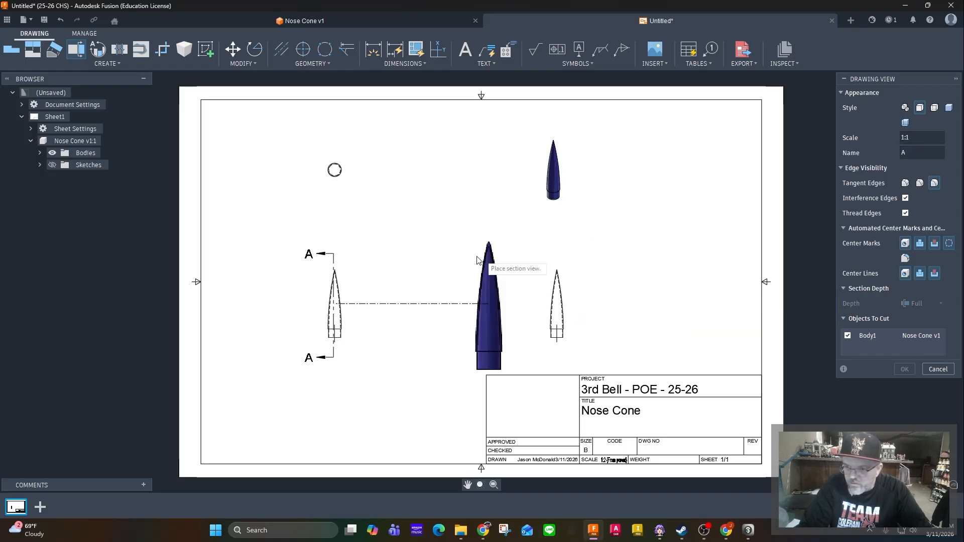
pyautogui.click(245, 260)
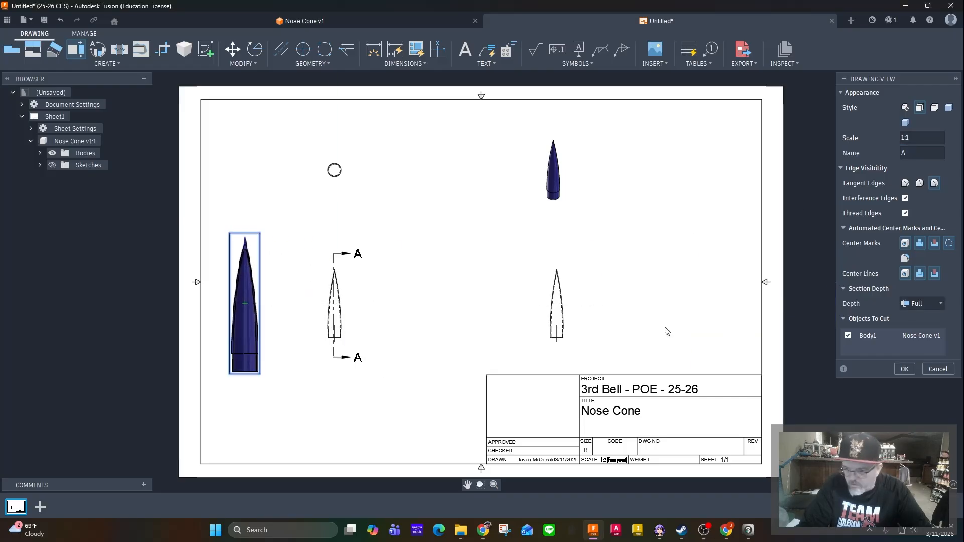
pyautogui.click(903, 368)
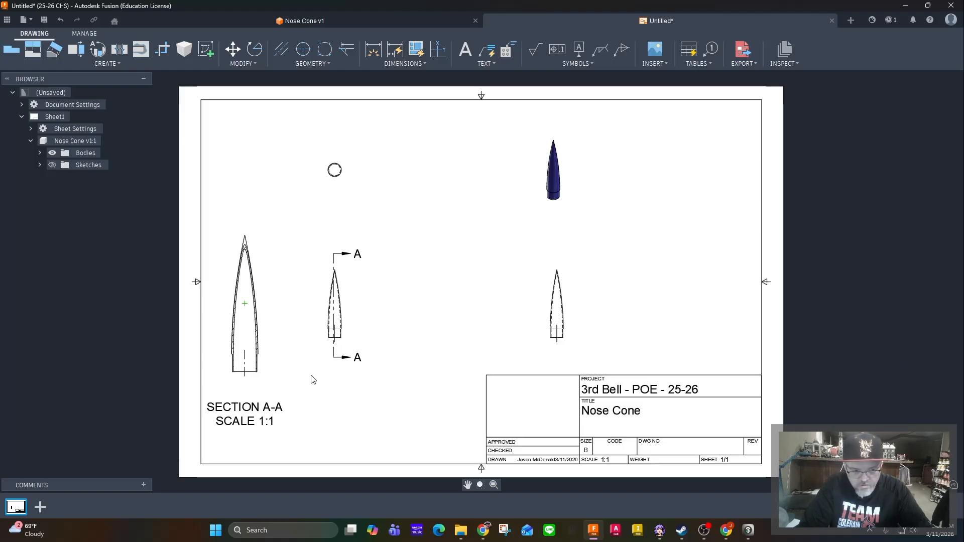
pyautogui.scroll(6, 260, 365)
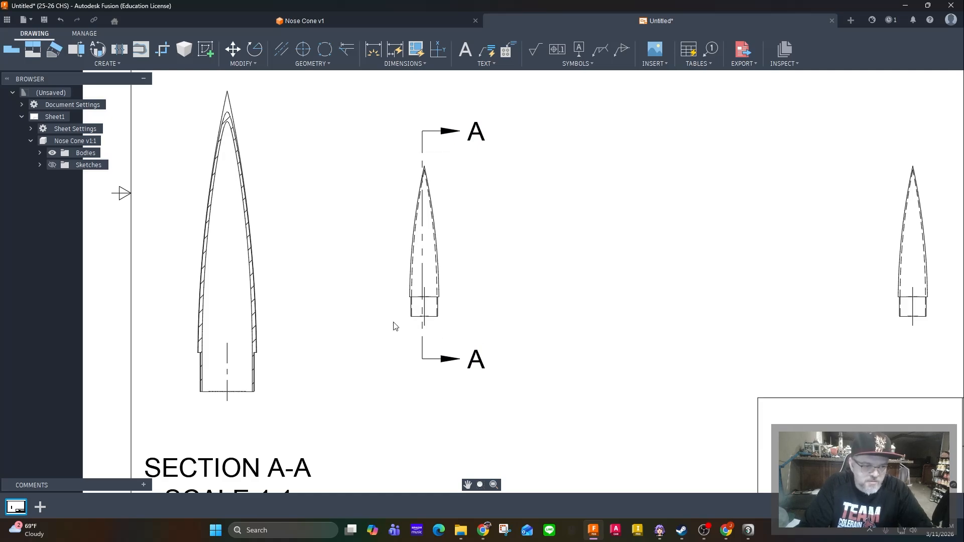
pyautogui.scroll(-4, 378, 341)
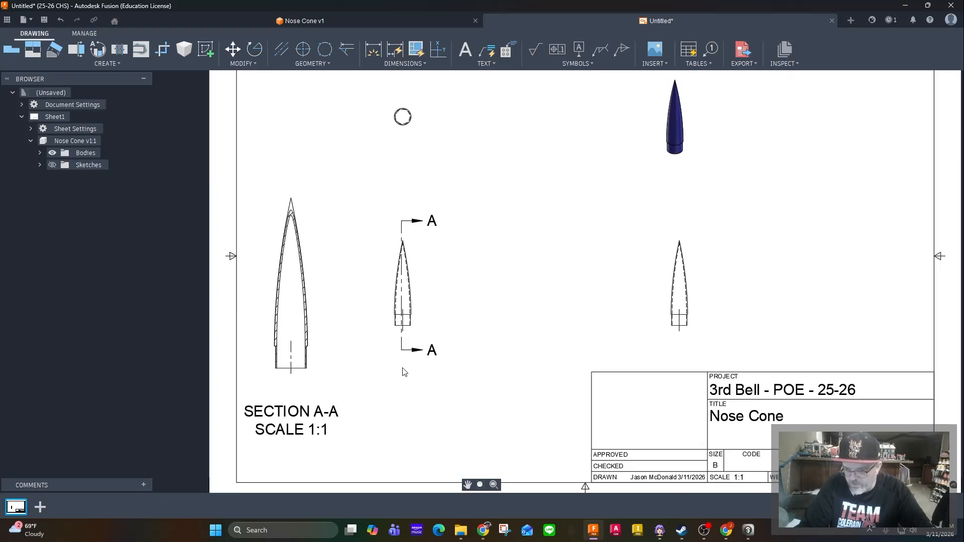
pyautogui.scroll(2, 403, 367)
pyautogui.scroll(-4, 402, 368)
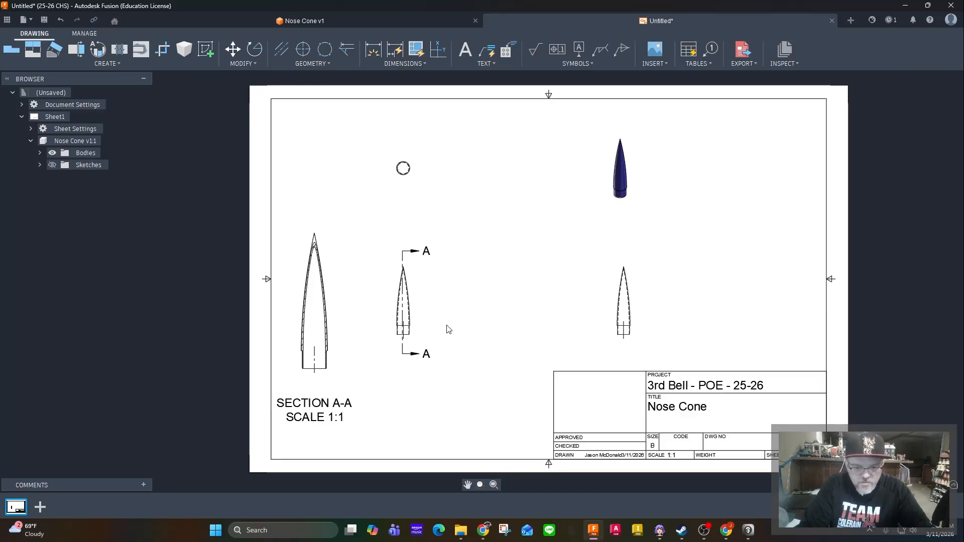
pyautogui.scroll(-1, 448, 329)
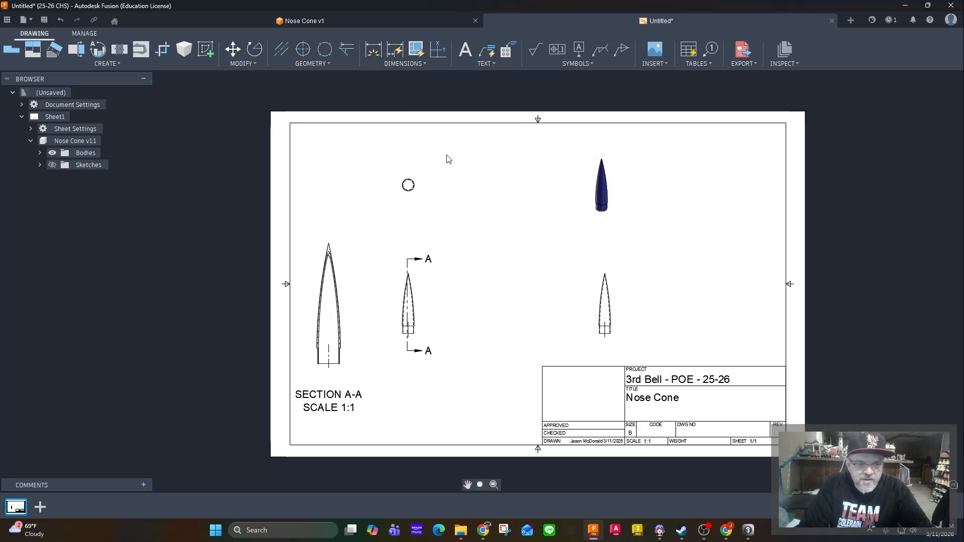
# Auto-dimension the views with the Symmetric with Baseline Dimensions recipe, a Bottom Left datum and the density at 5 of 11 dimensions.
pyautogui.click(395, 52)
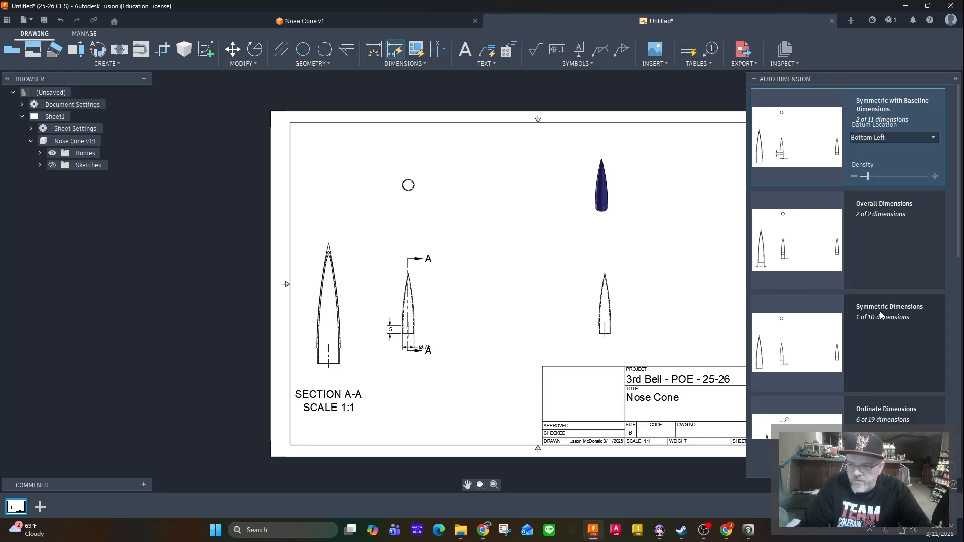
pyautogui.scroll(-5, 887, 334)
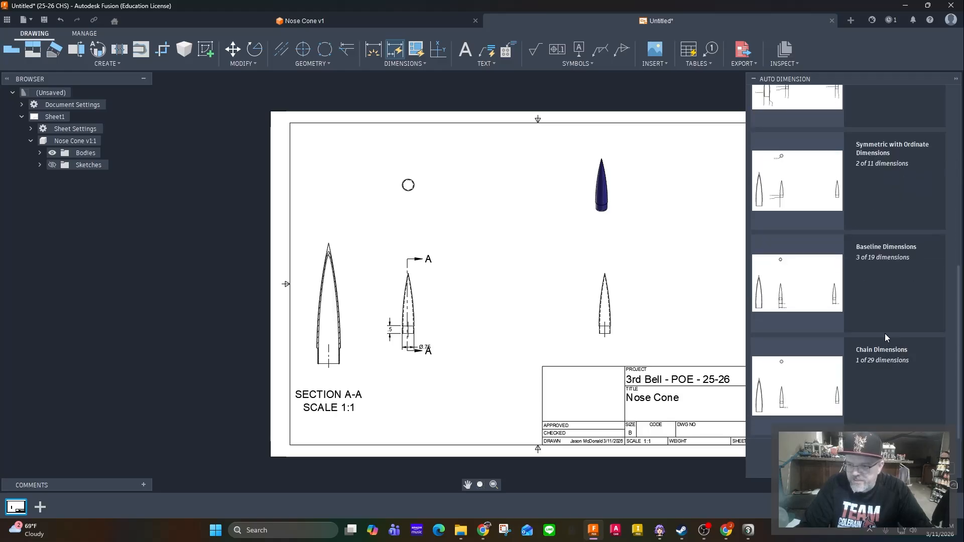
pyautogui.scroll(3, 885, 333)
pyautogui.scroll(3, 883, 330)
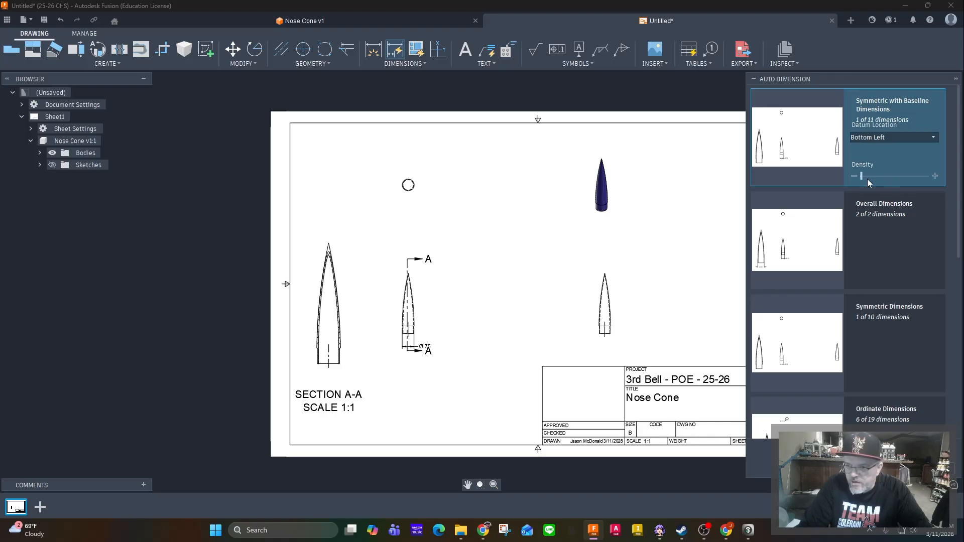
pyautogui.moveTo(863, 176); pyautogui.dragTo(926, 175)
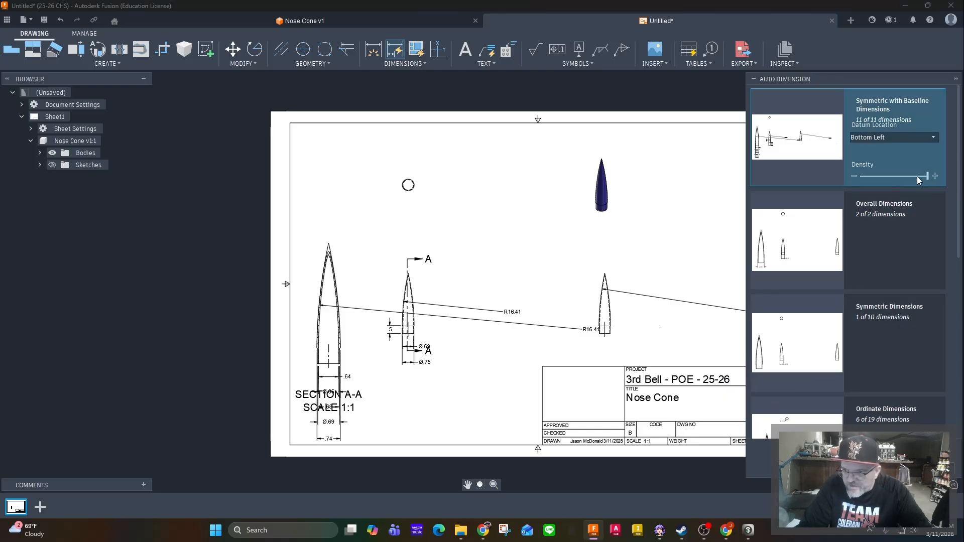
pyautogui.moveTo(926, 176); pyautogui.dragTo(894, 177)
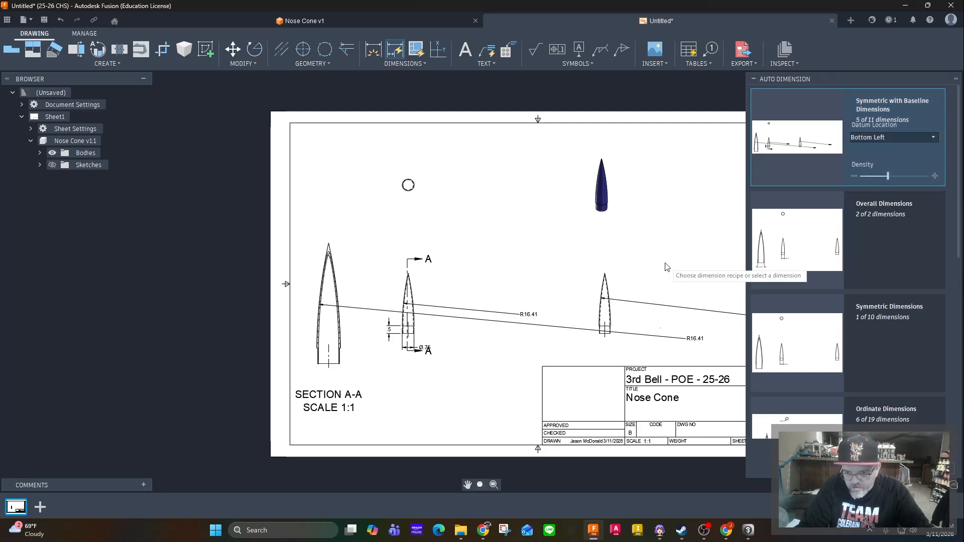
pyautogui.scroll(2, 646, 259)
pyautogui.scroll(-4, 646, 255)
pyautogui.moveTo(653, 239); pyautogui.dragTo(529, 268, button='middle')
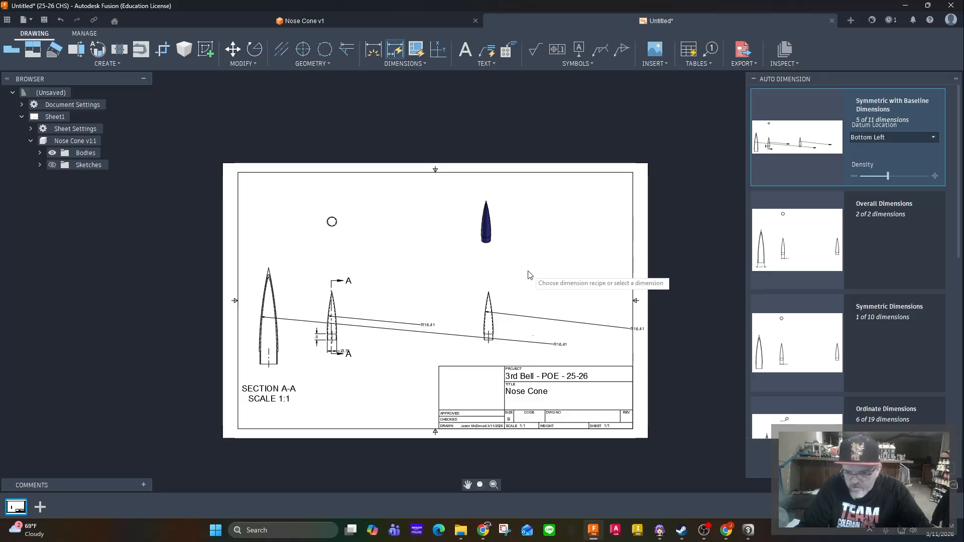
pyautogui.press('Escape')
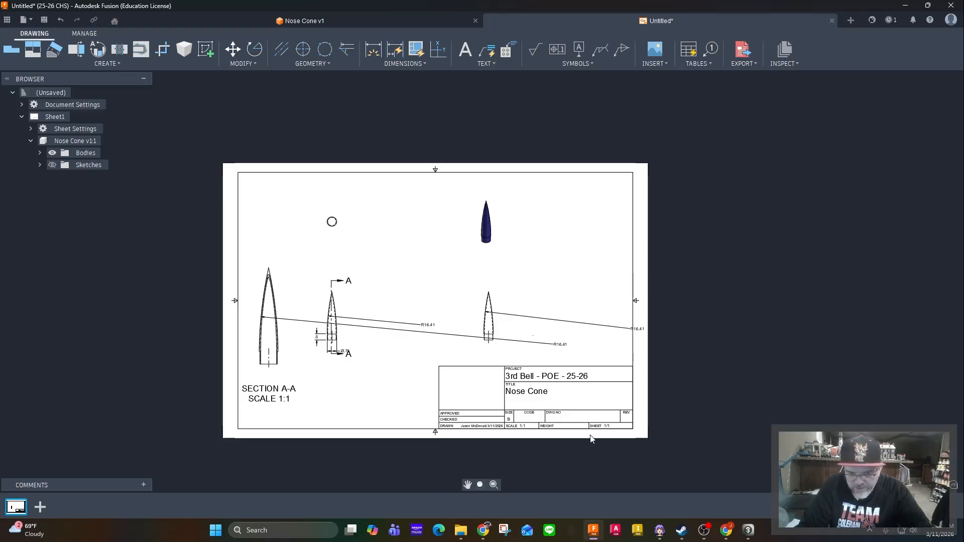
# Shorten the leaders of the section view's and front view's radius dimensions so each text sits just beside its own view.
pyautogui.click(558, 348)
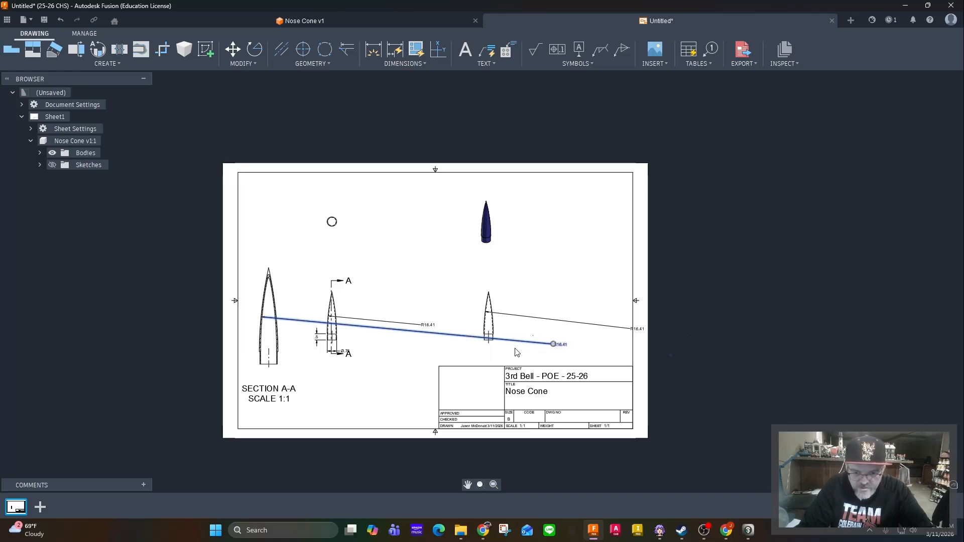
pyautogui.click(553, 345)
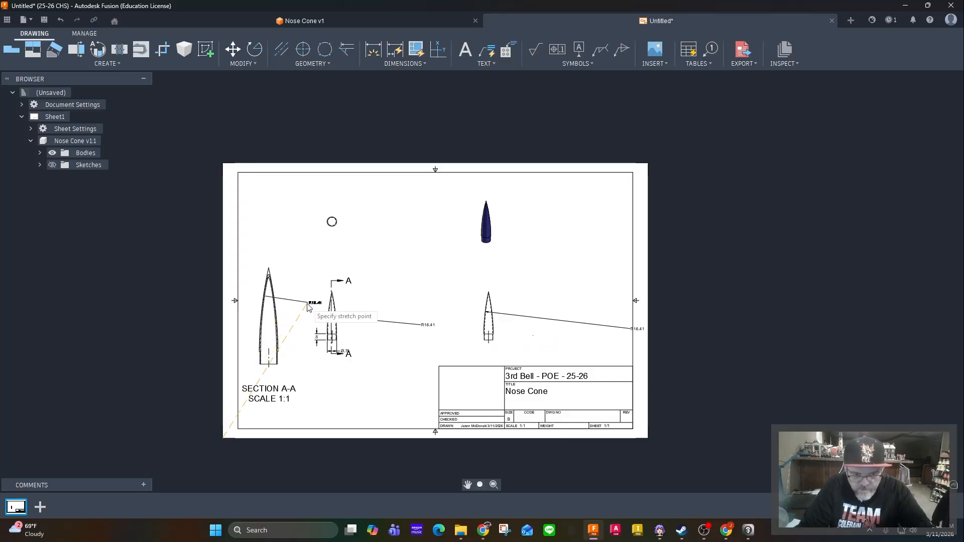
pyautogui.click(306, 309)
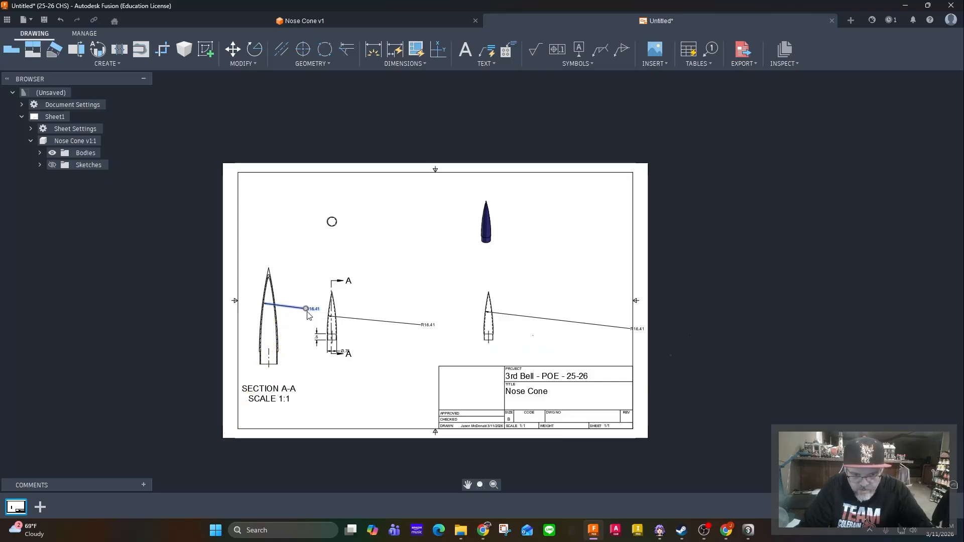
pyautogui.click(420, 328)
pyautogui.click(420, 326)
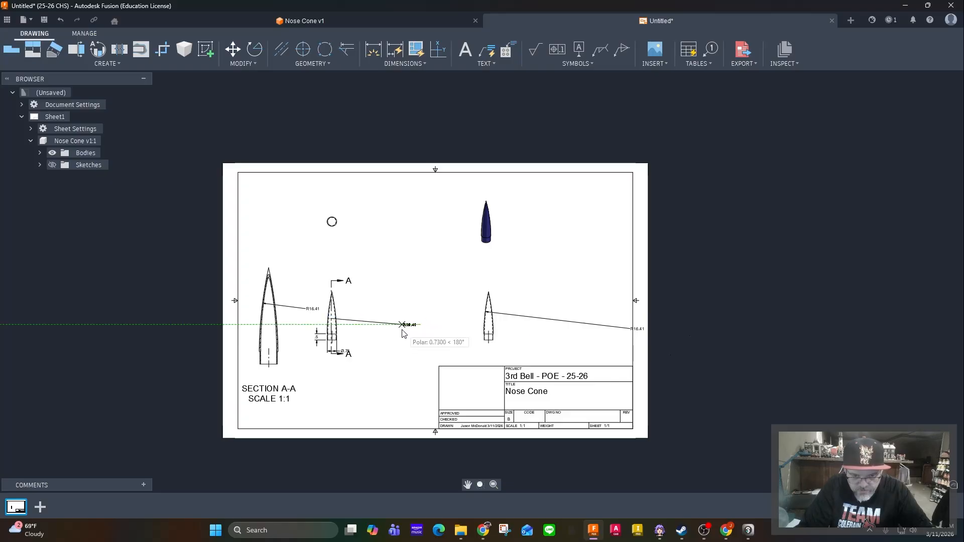
pyautogui.click(365, 322)
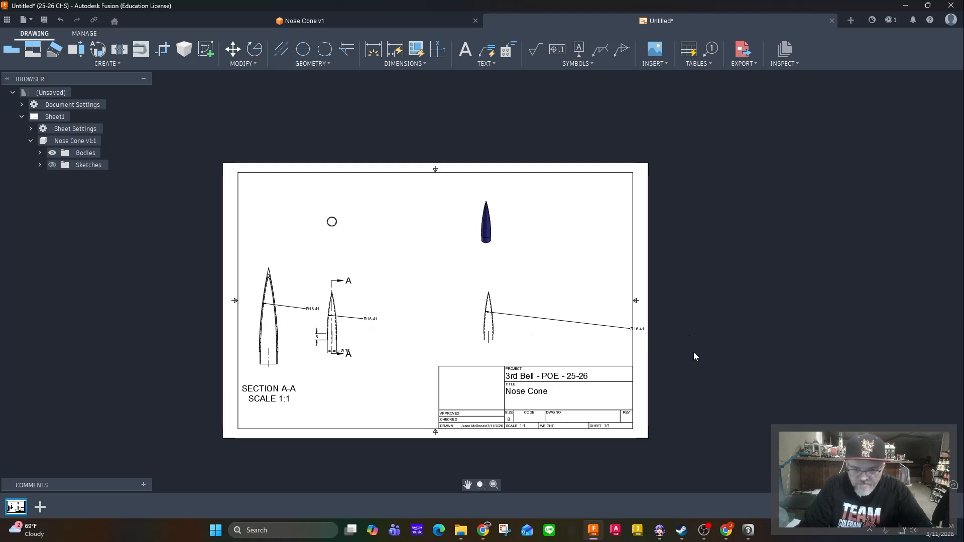
# Shorten the side view's radius dimension leader, and delete the radius dimensions from the side and section views.
pyautogui.click(639, 331)
pyautogui.click(630, 330)
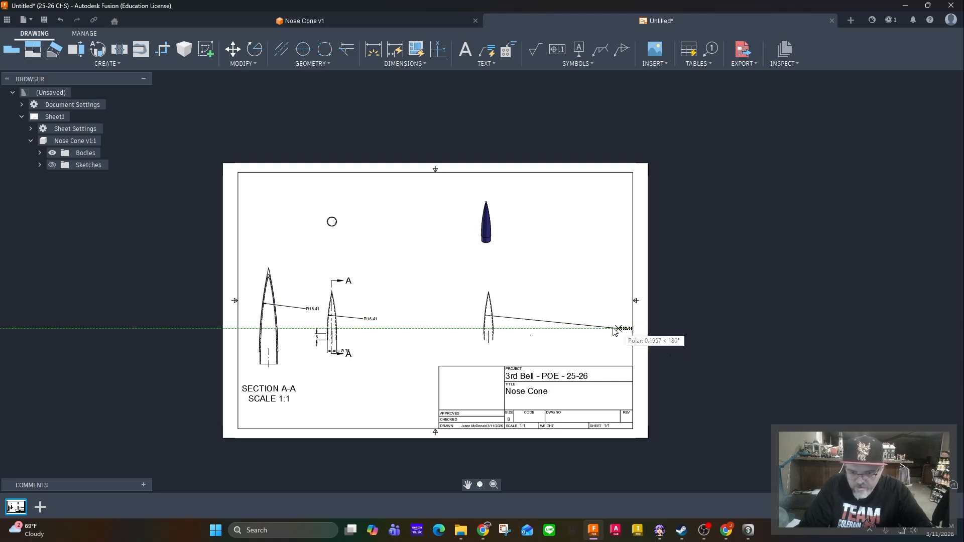
pyautogui.click(534, 322)
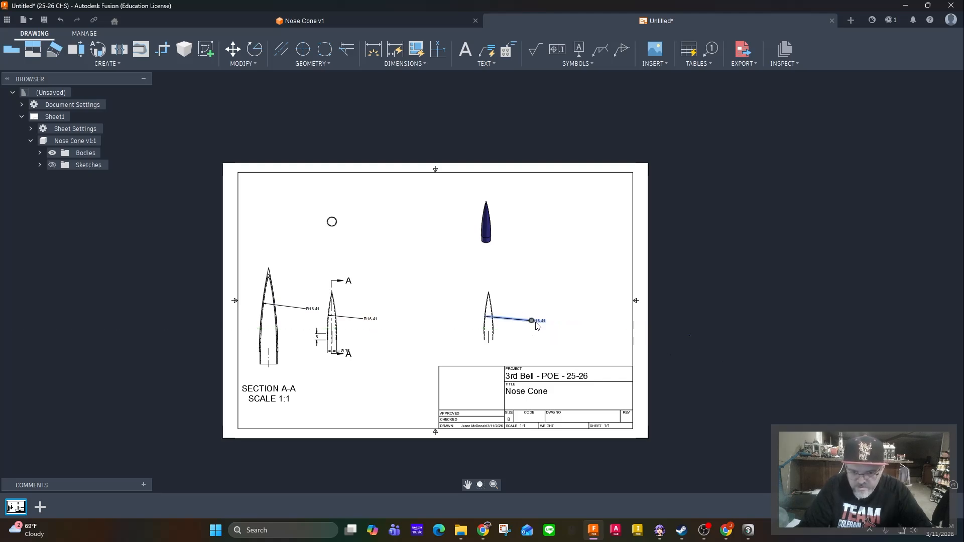
pyautogui.press('Delete')
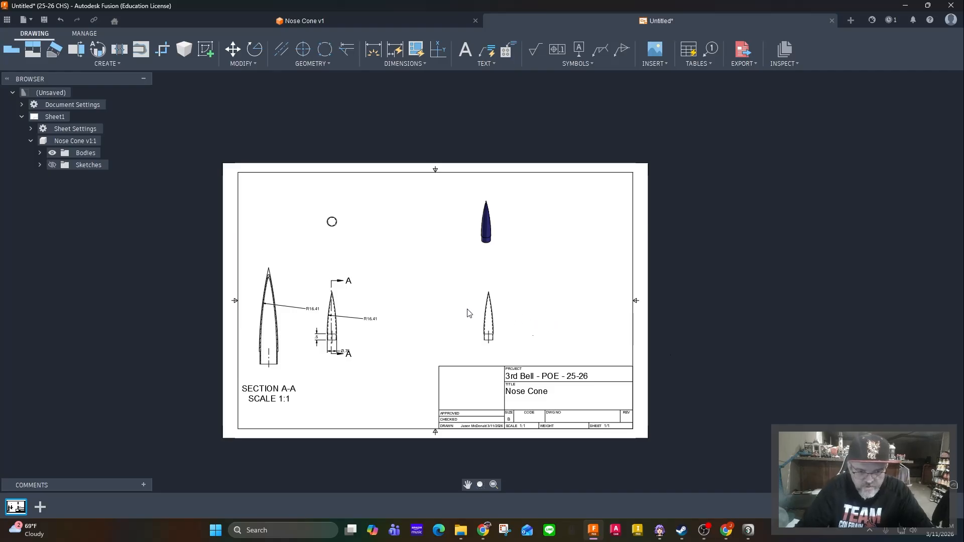
pyautogui.click(313, 310)
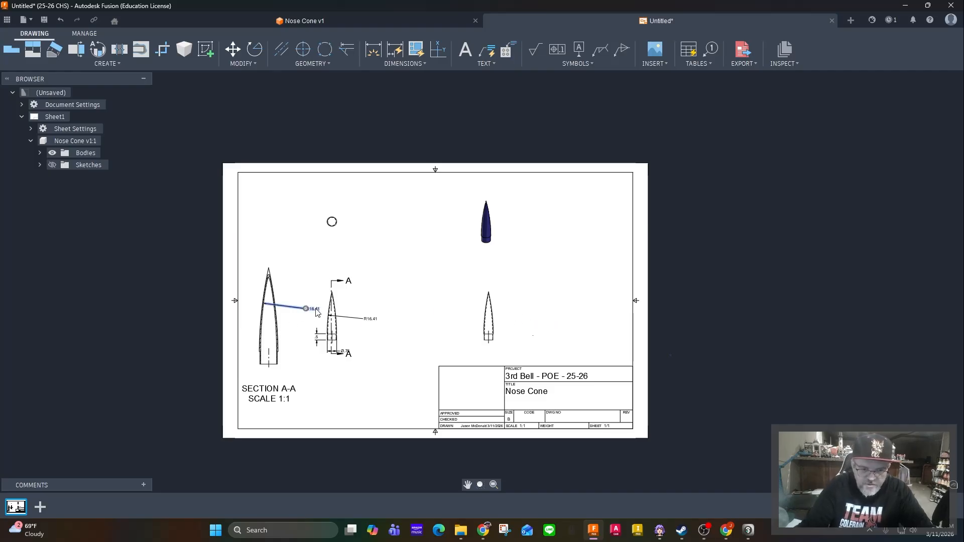
pyautogui.press('Delete')
# Move the front view's section line A-A down so its lower arrow and letter clear the base diameter dimension.
pyautogui.scroll(5, 359, 327)
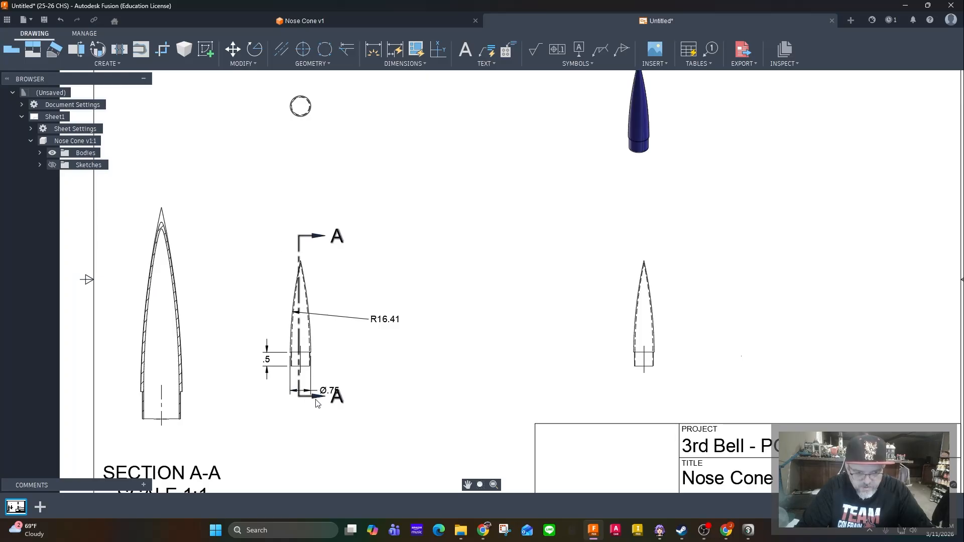
pyautogui.click(314, 402)
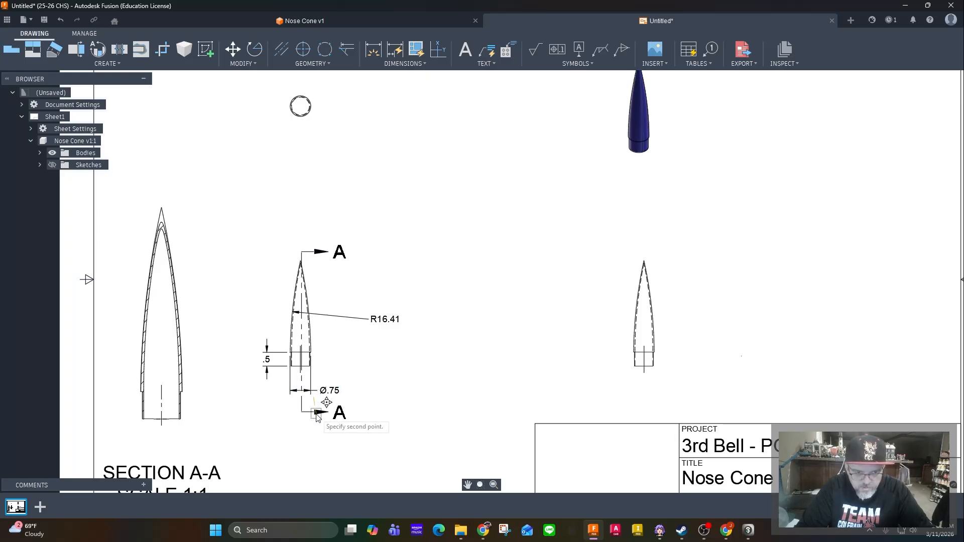
pyautogui.click(315, 414)
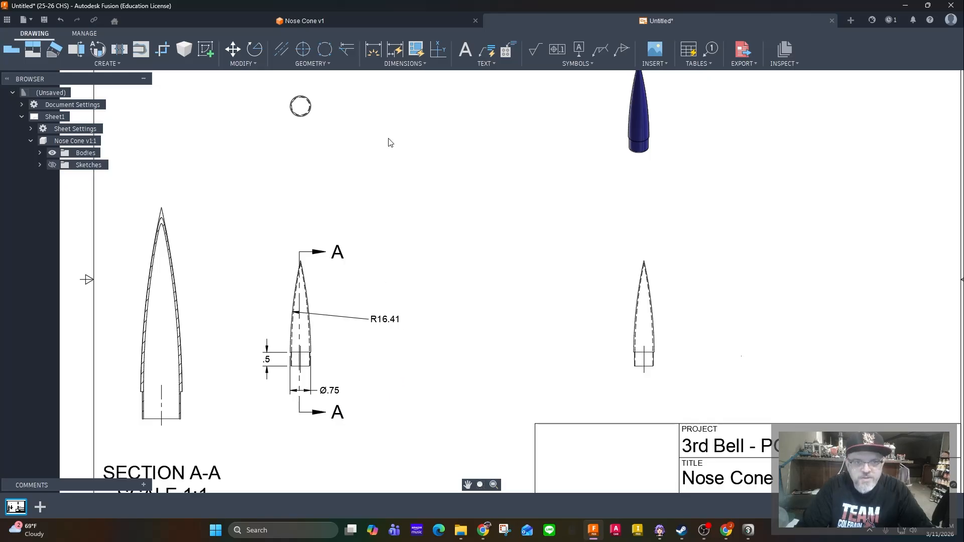
# Dimension the outer width of the shoulder at the front view's base, placing it just above the overall diameter dimension.
pyautogui.click(373, 51)
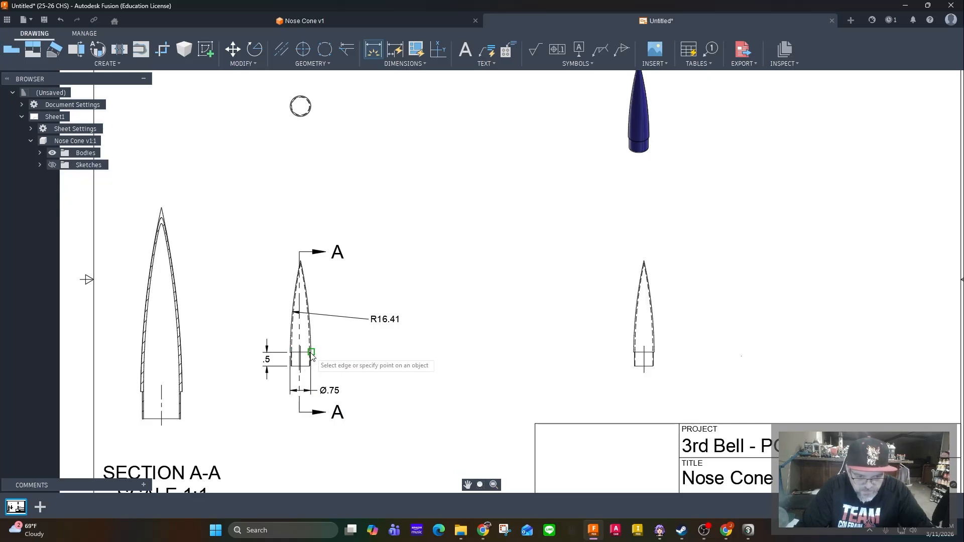
pyautogui.scroll(-5, 294, 369)
pyautogui.scroll(10, 296, 370)
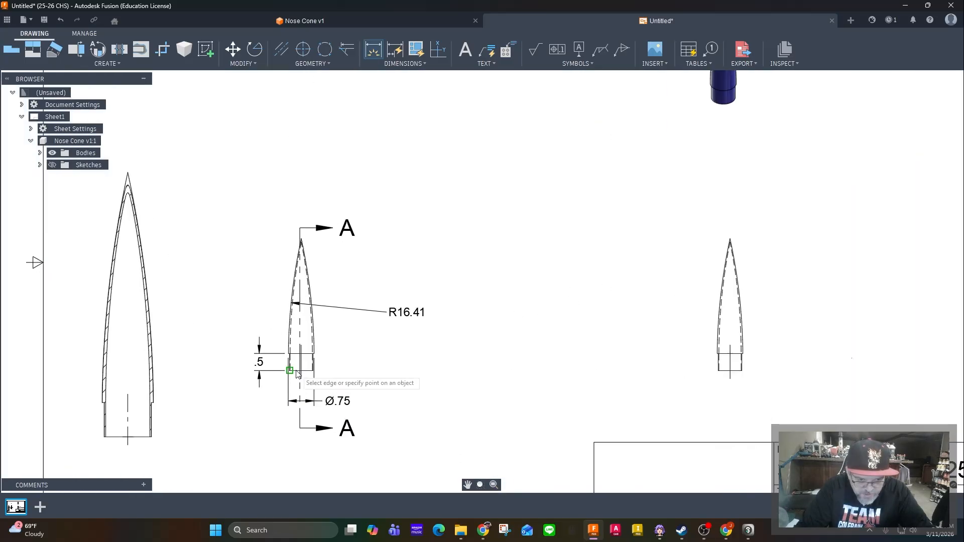
pyautogui.moveTo(317, 375); pyautogui.dragTo(294, 224, button='middle')
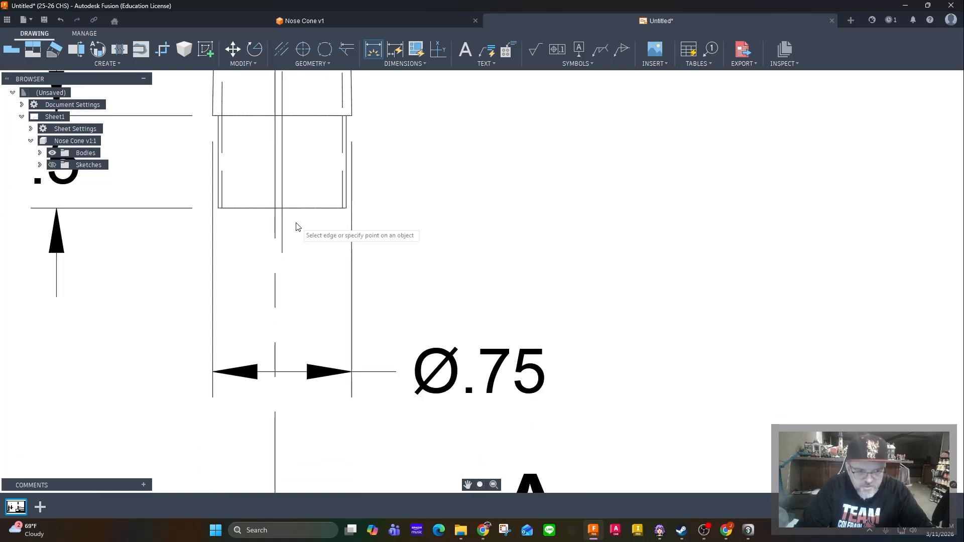
pyautogui.click(222, 209)
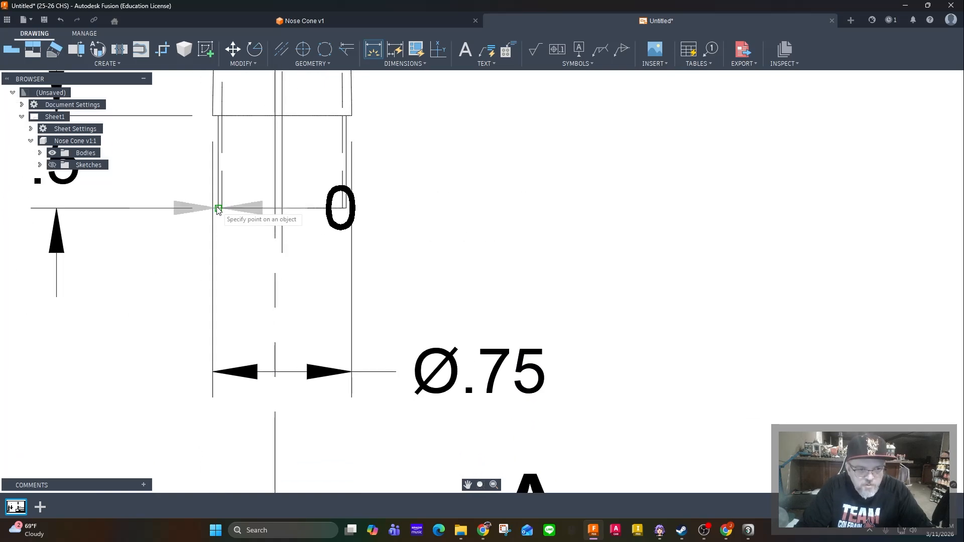
pyautogui.click(346, 209)
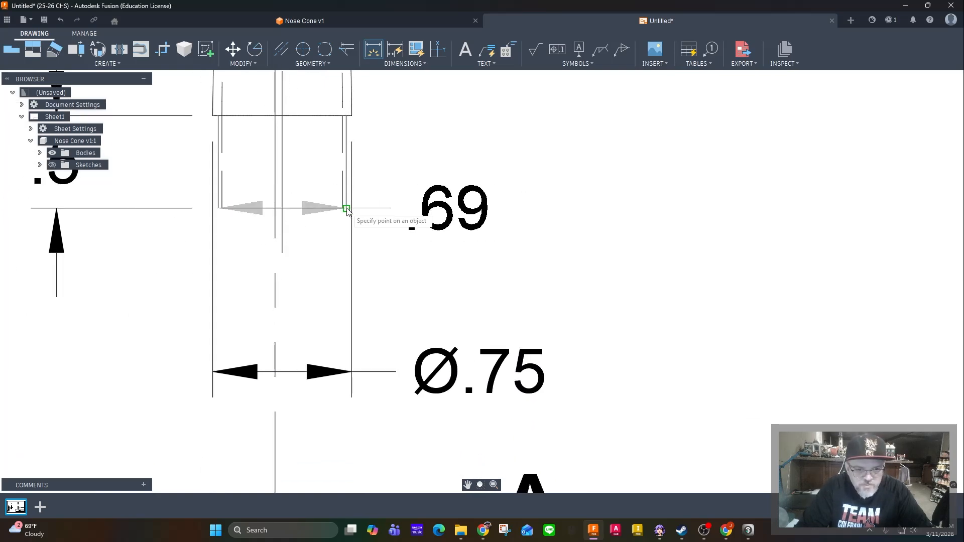
pyautogui.click(341, 312)
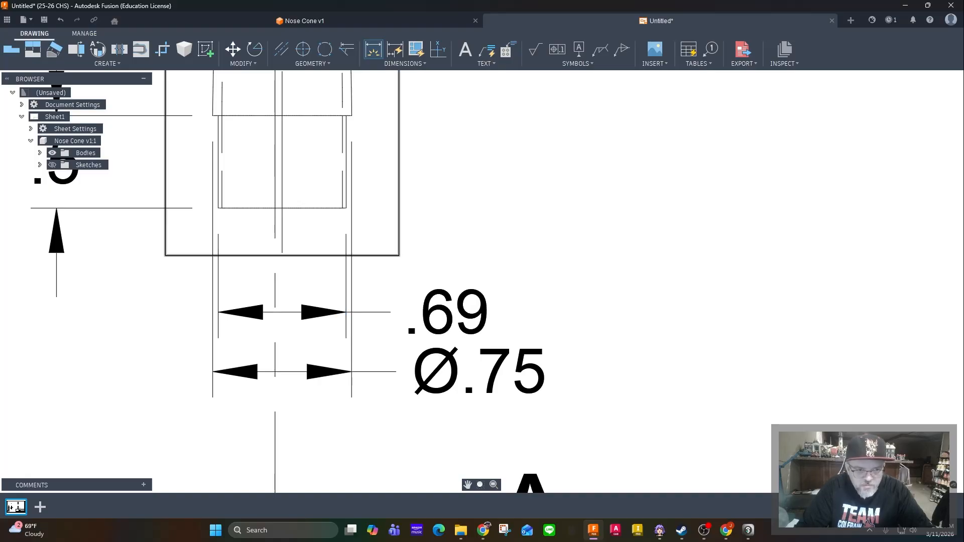
# Dimension the shoulder's inner width between the hidden lines at the front view's base, placing it above the outer width dimension.
pyautogui.click(222, 209)
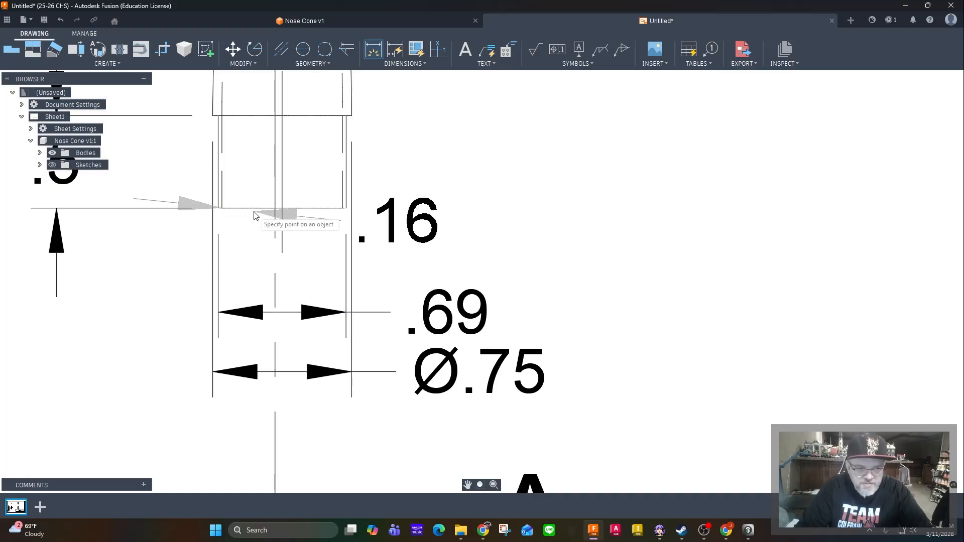
pyautogui.click(343, 208)
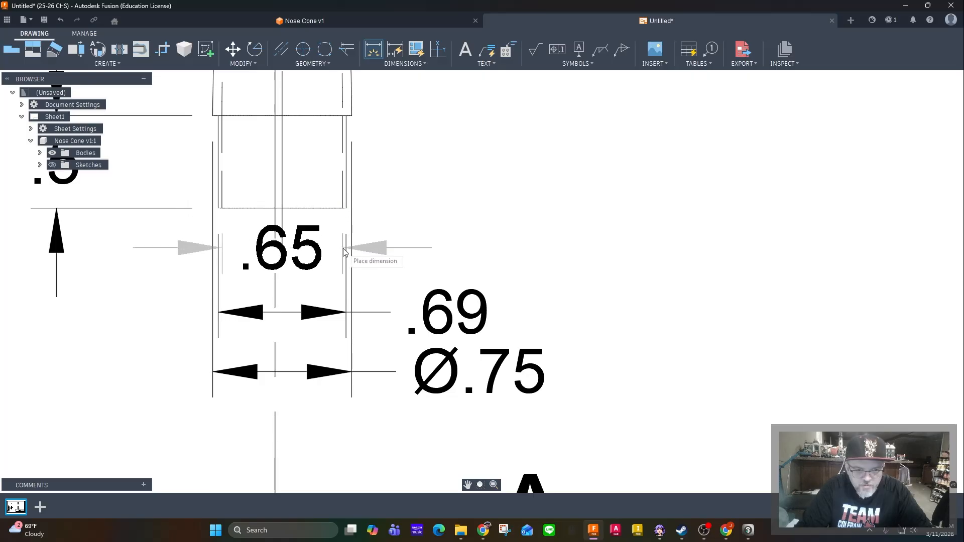
pyautogui.click(342, 261)
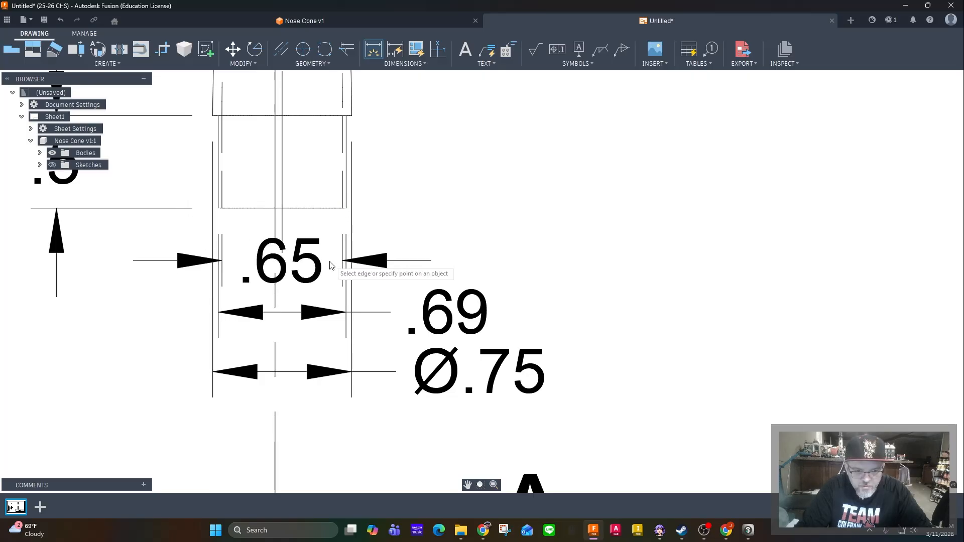
# Move the inner width dimension's text to the right of its arrows and raise the dimension slightly above the outer width.
pyautogui.click(289, 268)
pyautogui.click(358, 271)
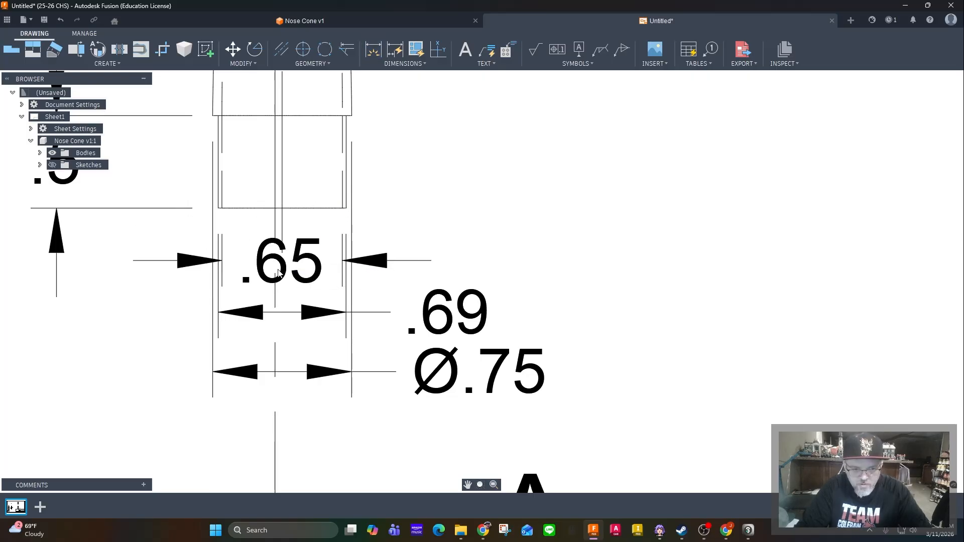
pyautogui.click(276, 274)
pyautogui.click(284, 261)
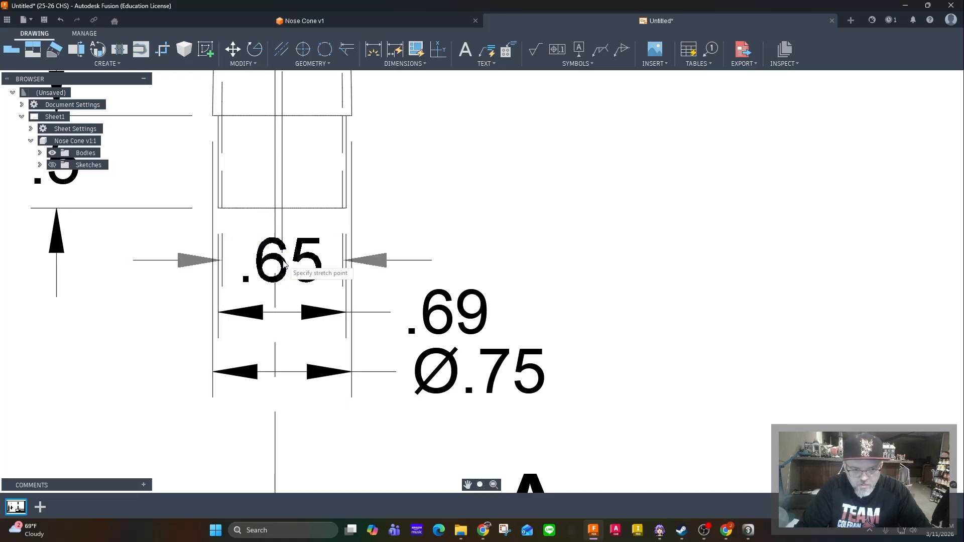
pyautogui.click(398, 261)
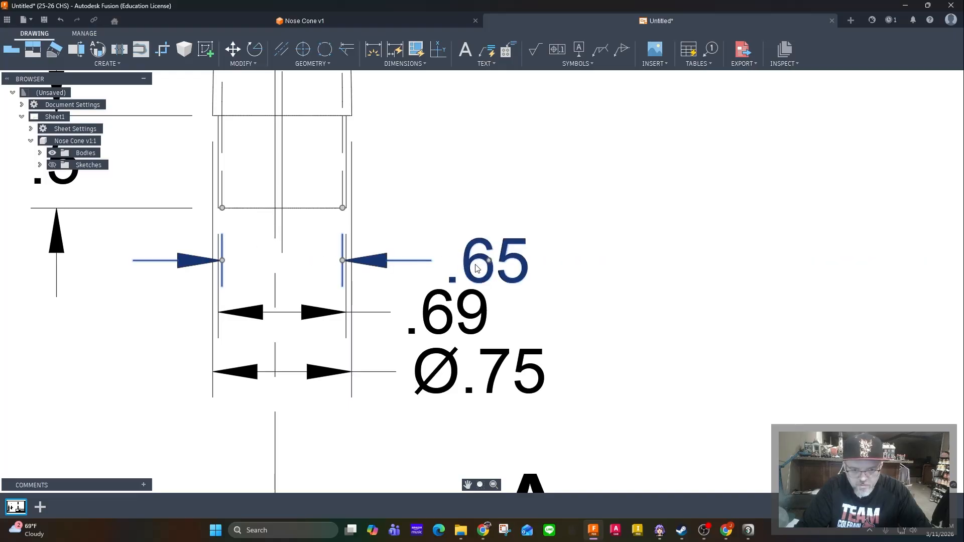
pyautogui.click(489, 261)
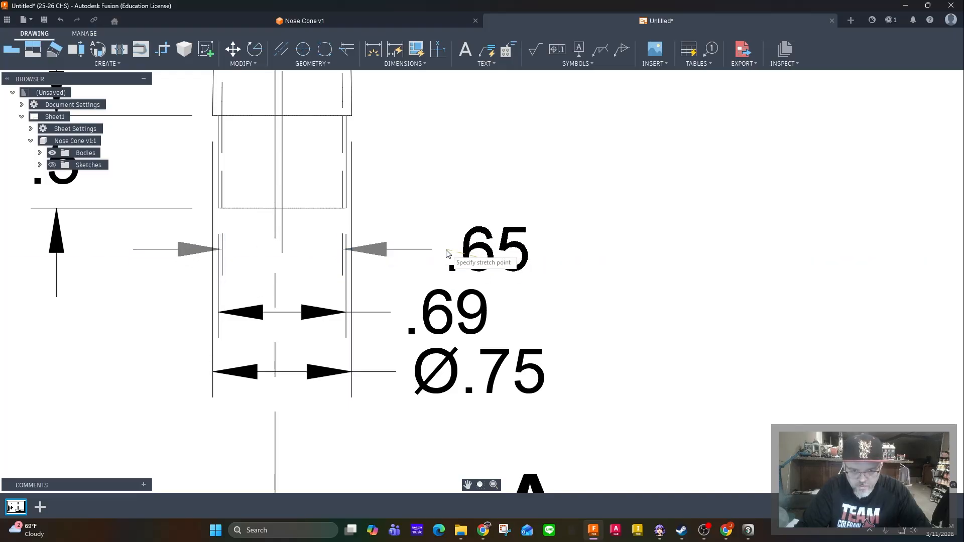
pyautogui.click(446, 254)
pyautogui.click(587, 231)
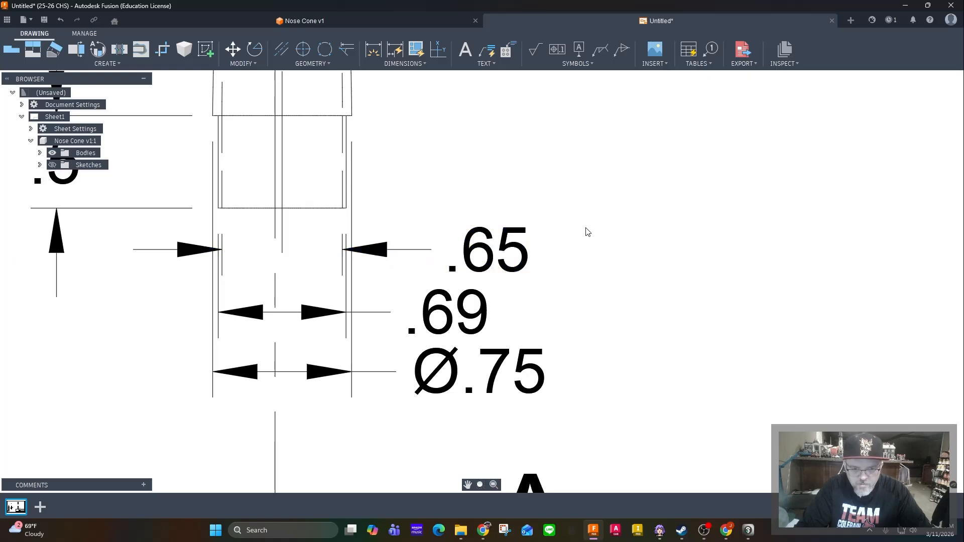
pyautogui.scroll(-5, 547, 290)
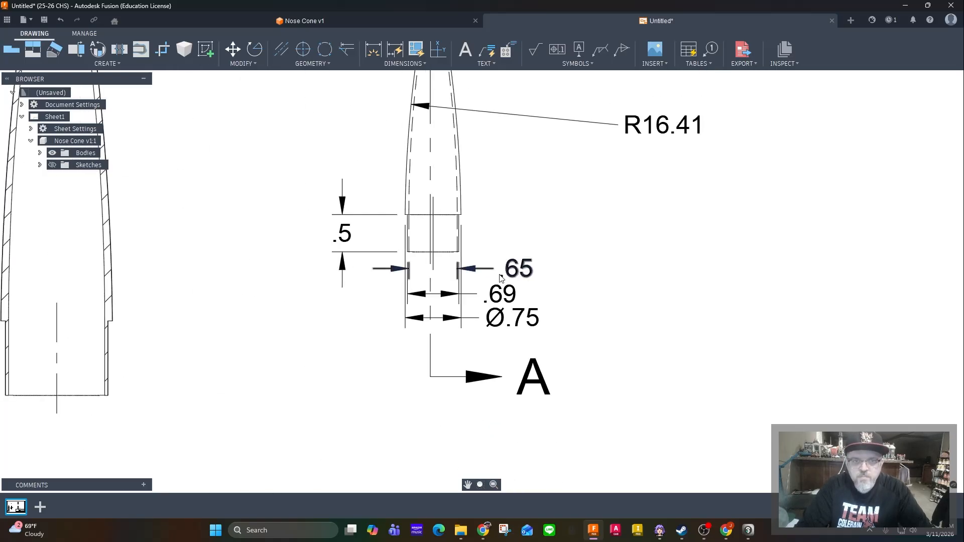
pyautogui.scroll(-1, 522, 248)
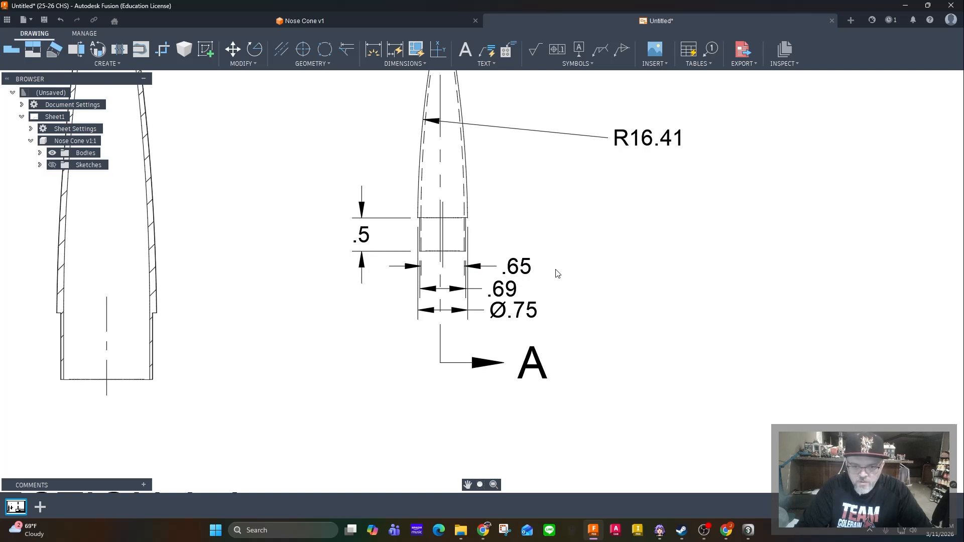
# Add a diameter symbol in front of the shoulder's inner width dimension in the front view.
pyautogui.doubleClick(513, 267)
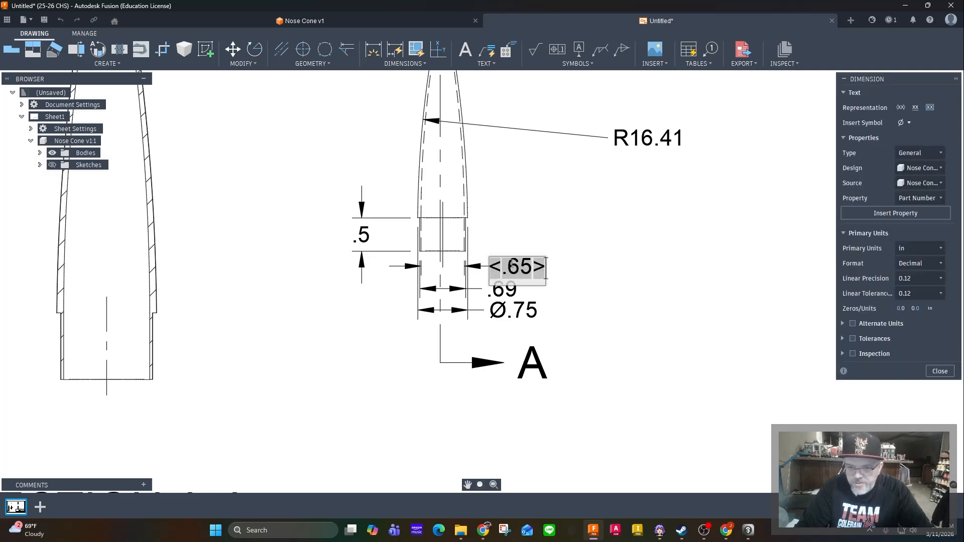
pyautogui.click(903, 124)
pyautogui.click(880, 137)
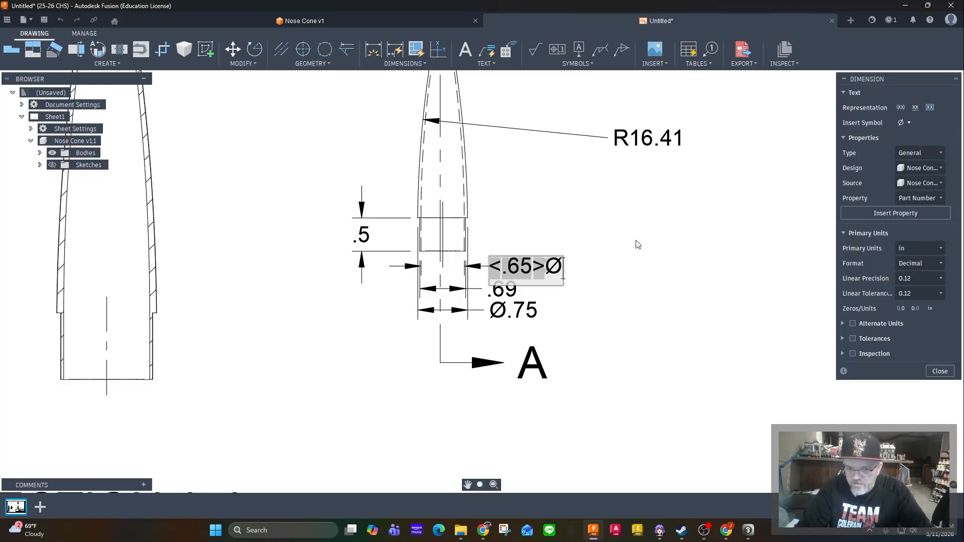
pyautogui.press('BackSpace')
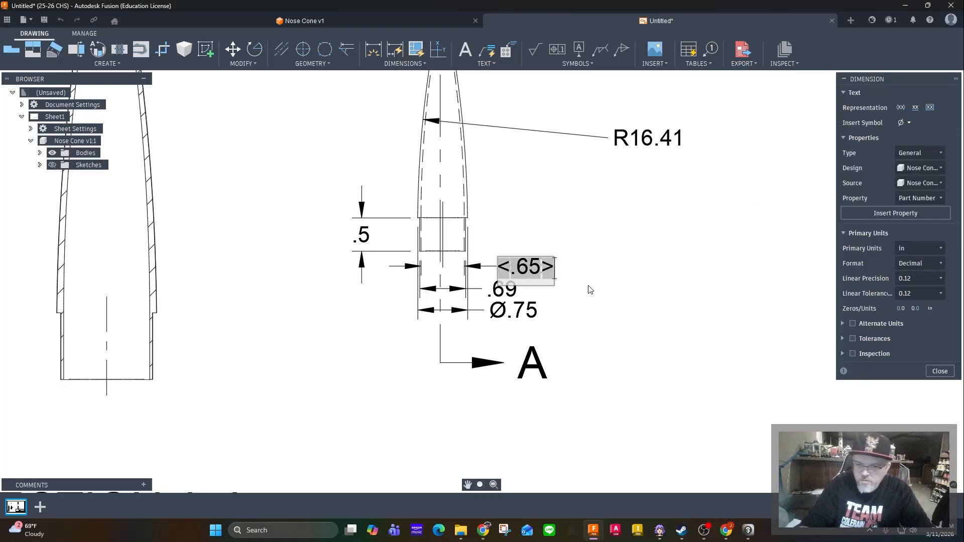
pyautogui.doubleClick(514, 271)
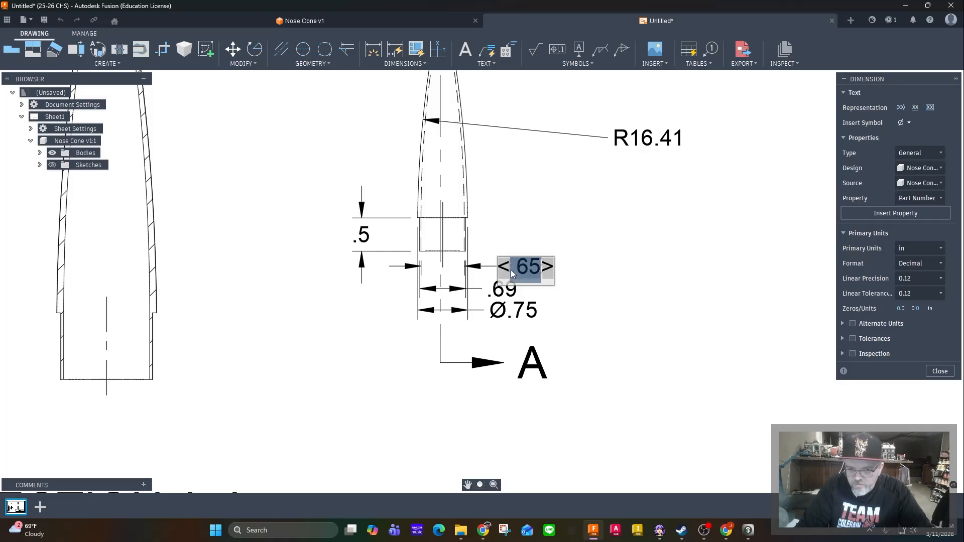
pyautogui.click(510, 272)
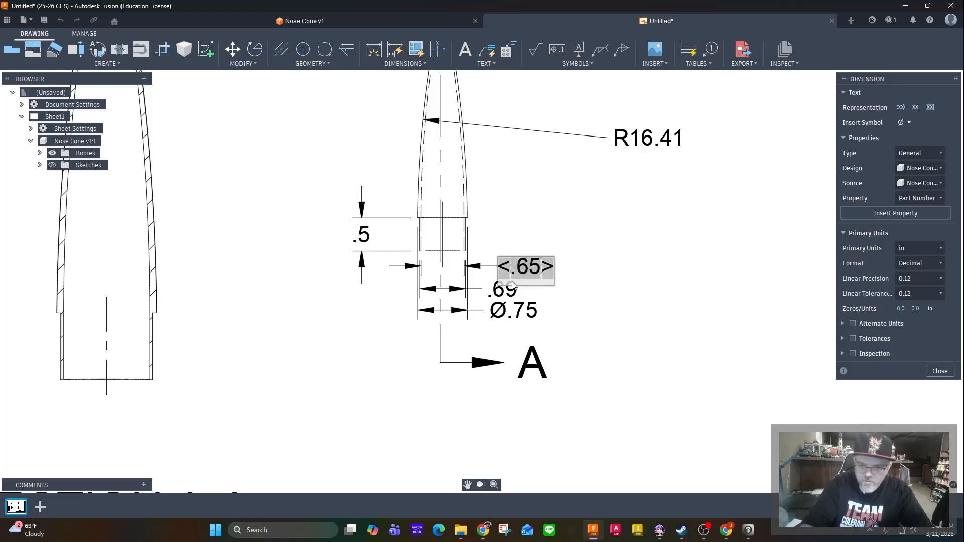
pyautogui.click(903, 123)
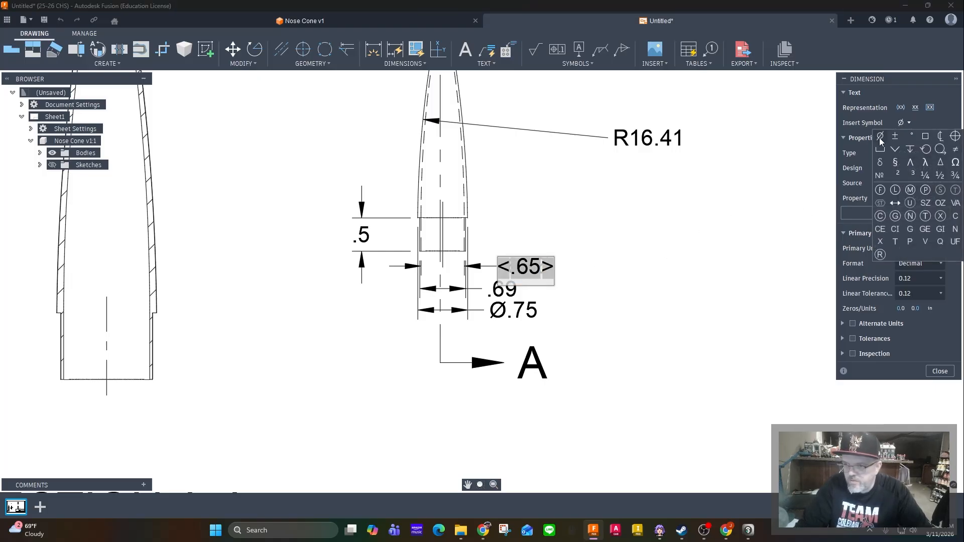
pyautogui.click(879, 141)
pyautogui.click(939, 371)
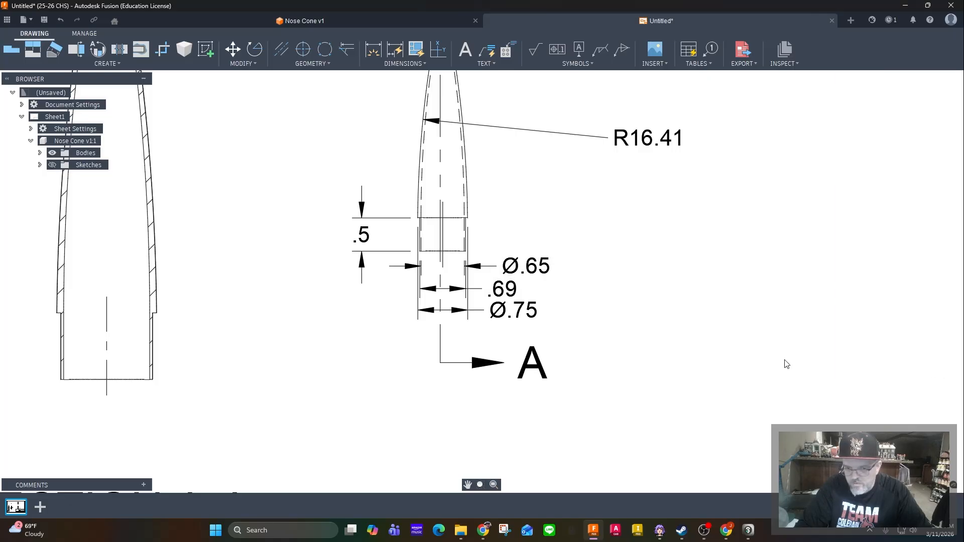
# Add a diameter symbol in front of the shoulder's outer width dimension in the front view.
pyautogui.doubleClick(504, 289)
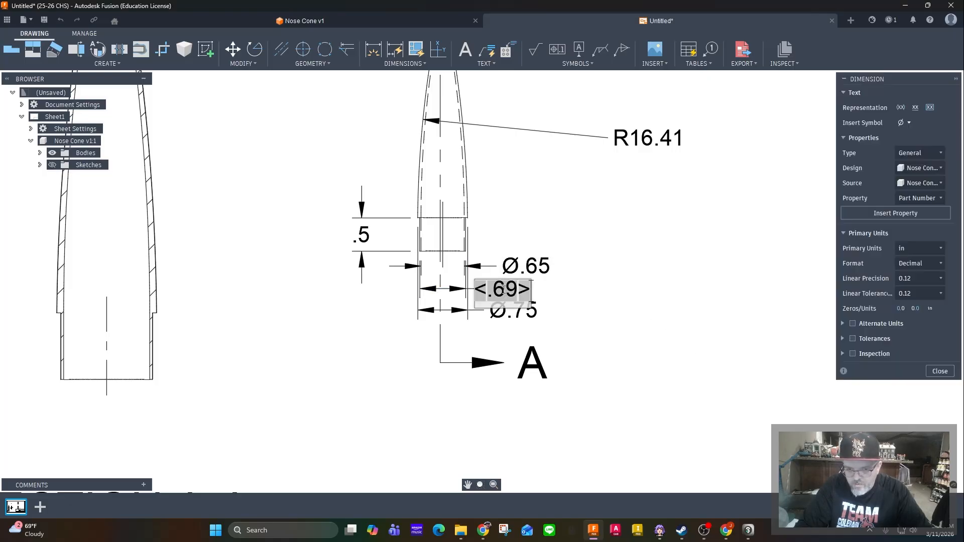
pyautogui.doubleClick(489, 292)
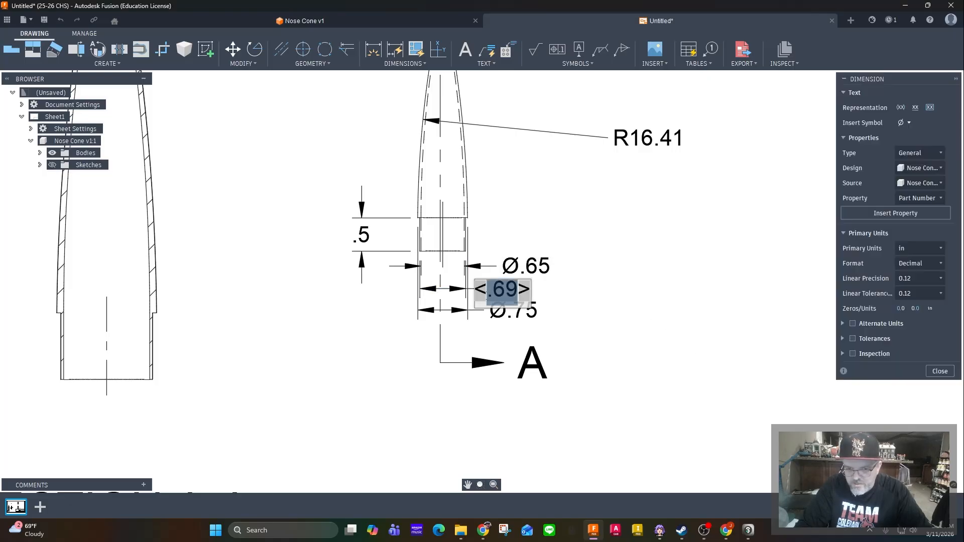
pyautogui.click(908, 123)
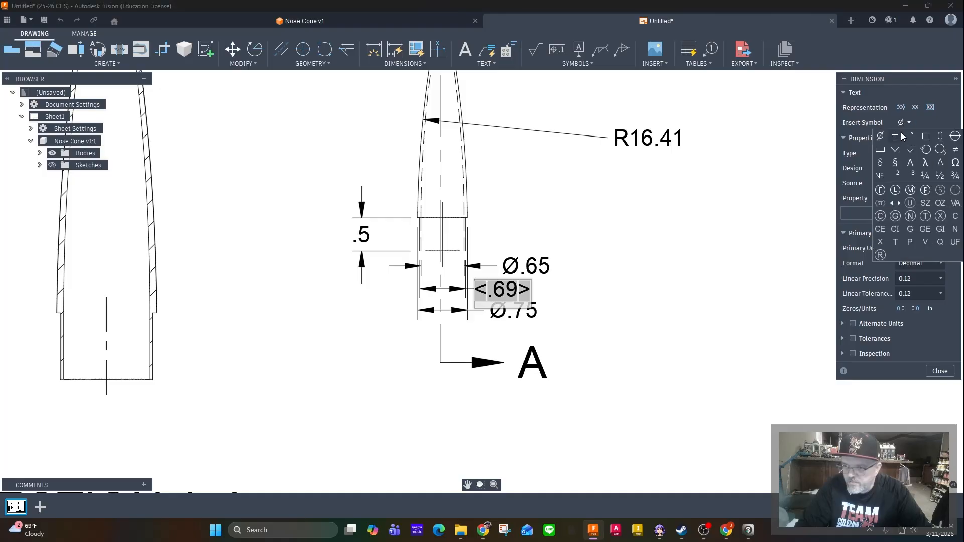
pyautogui.click(882, 137)
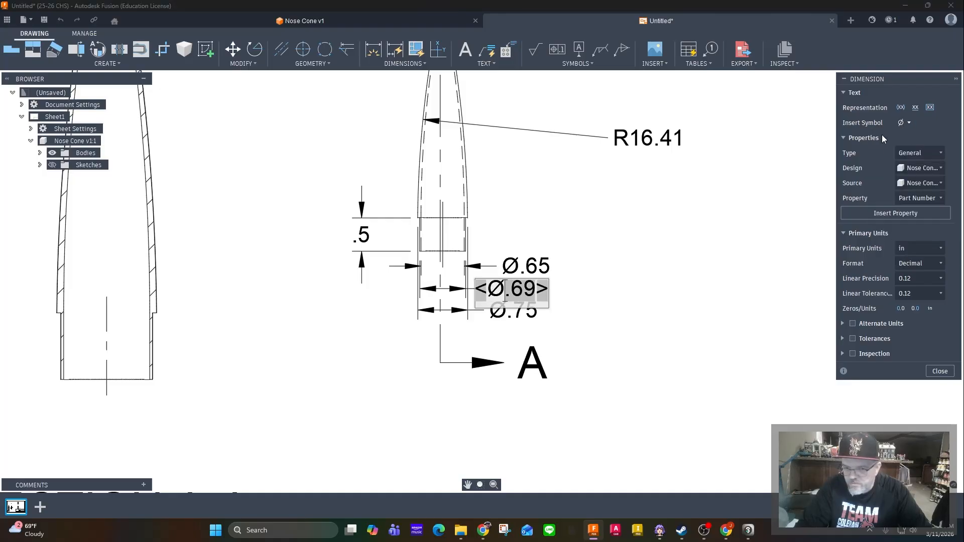
pyautogui.click(938, 372)
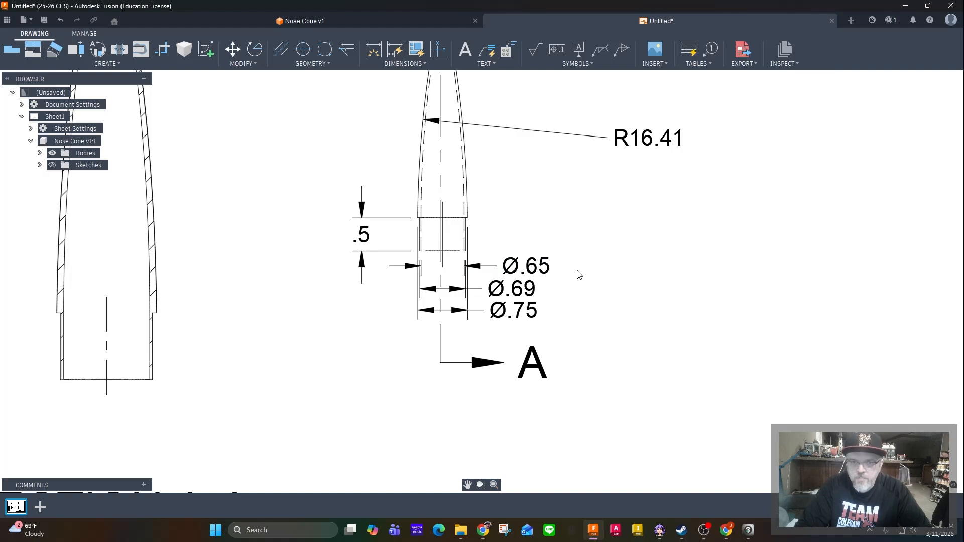
# Save the drawing as Nose Cone Drawing in the Assembly Model Rocket folder and close both the drawing and the nose cone design.
pyautogui.scroll(-5, 577, 271)
pyautogui.scroll(-5, 578, 272)
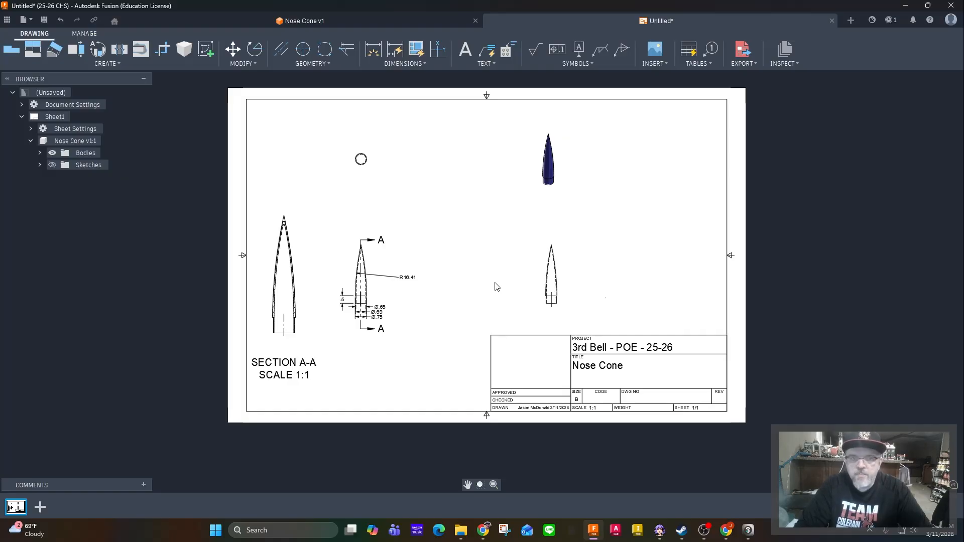
pyautogui.click(45, 25)
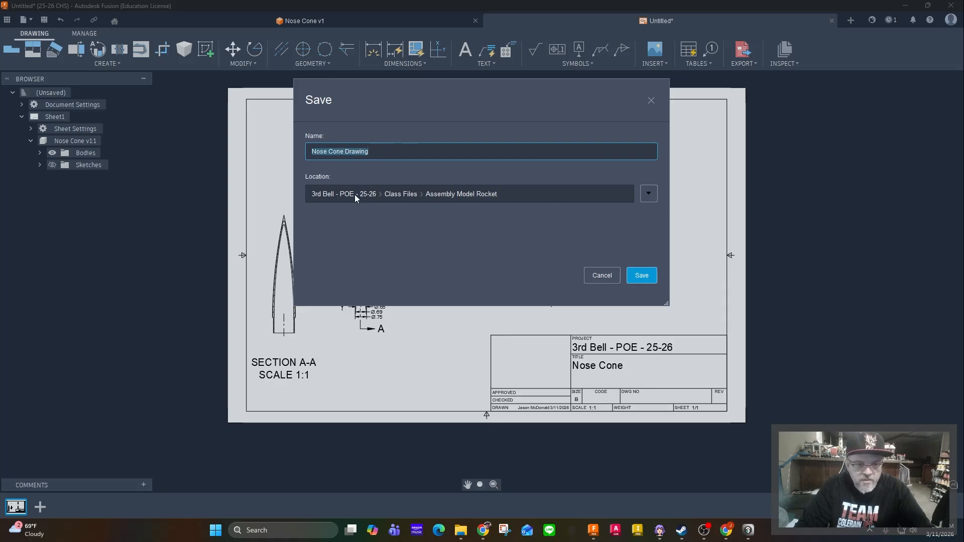
pyautogui.click(641, 275)
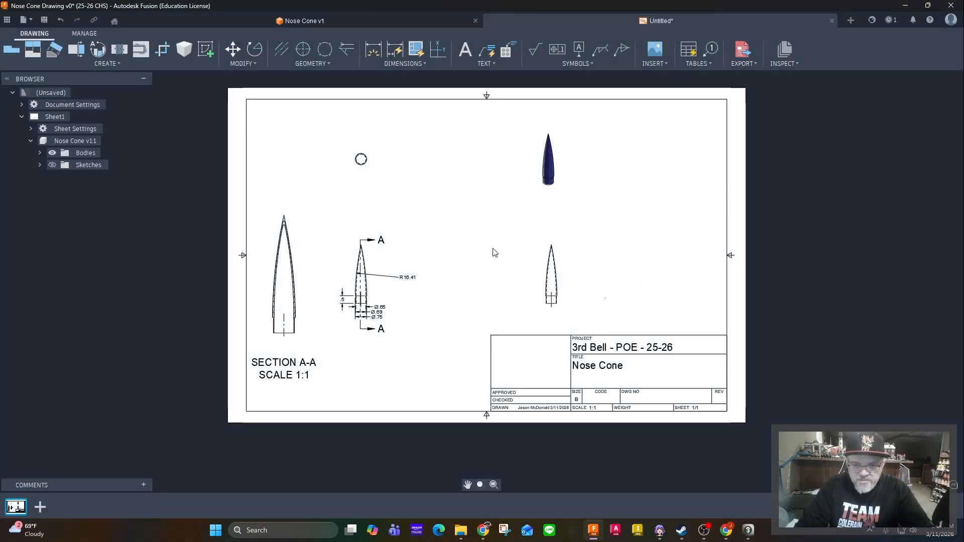
pyautogui.click(831, 21)
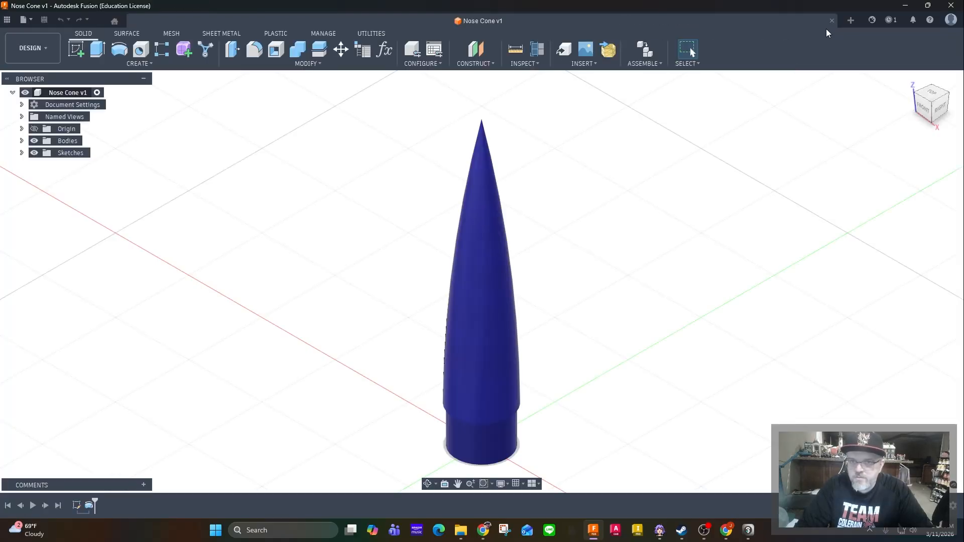
pyautogui.click(832, 20)
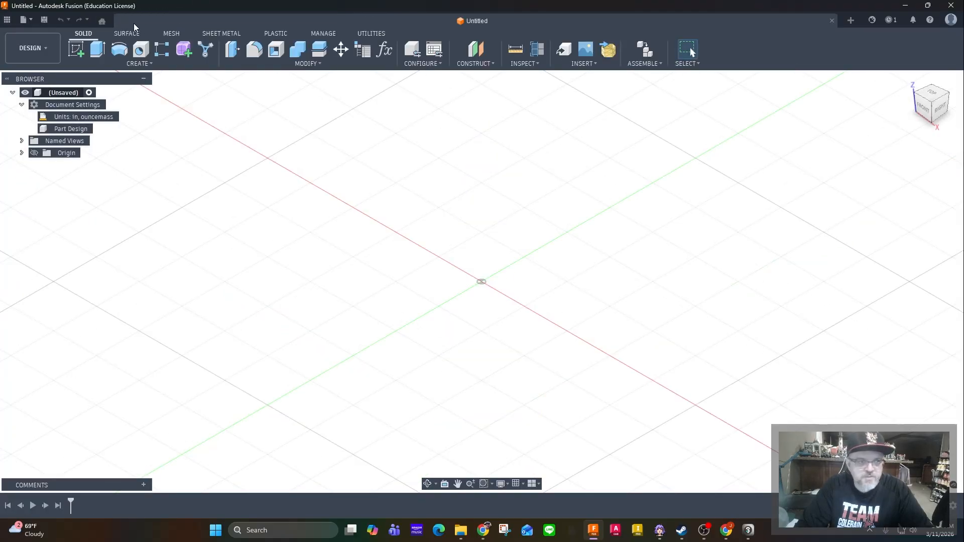
# Open the Full rocket assembly from the Assembly Model Rocket folder and create a new manual drawing from it with ASME standard, inches and sheet size B.
pyautogui.click(7, 20)
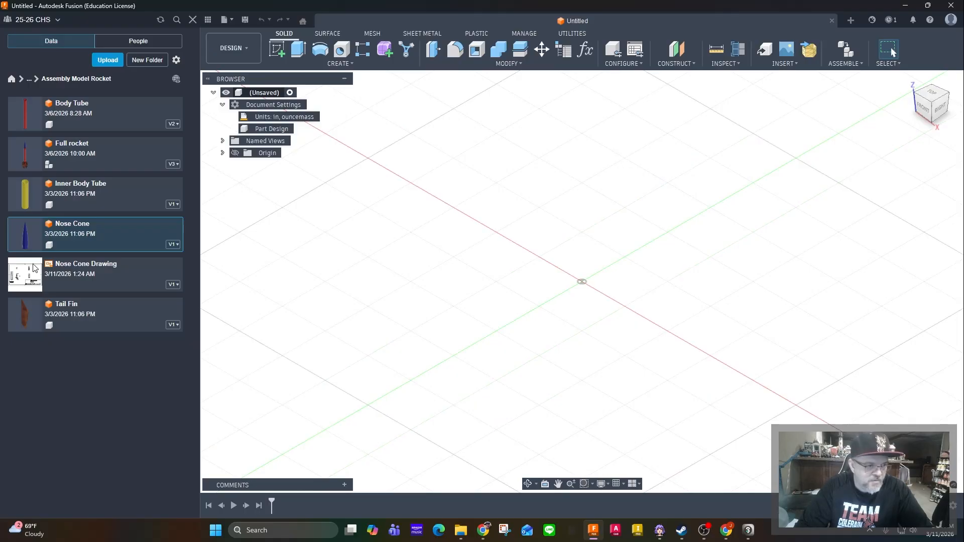
pyautogui.doubleClick(79, 153)
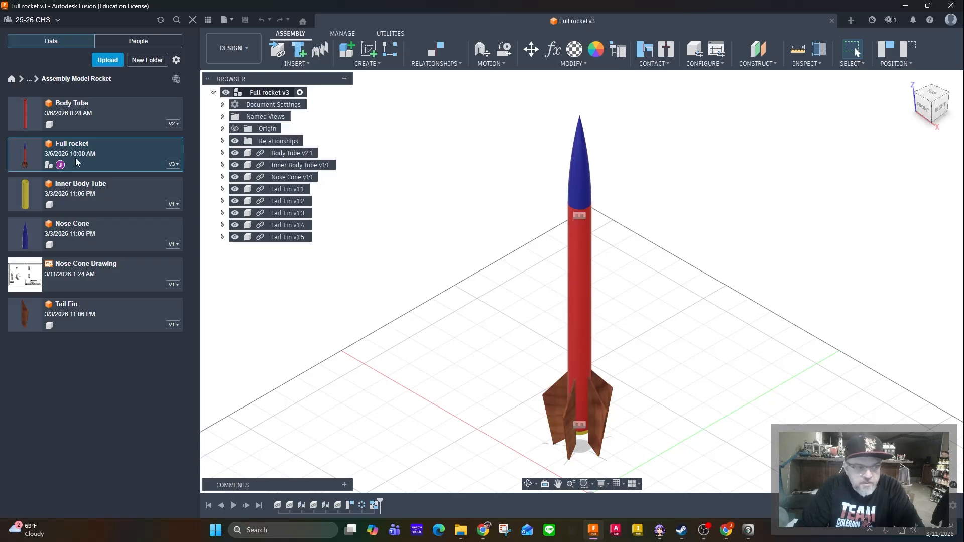
pyautogui.click(245, 44)
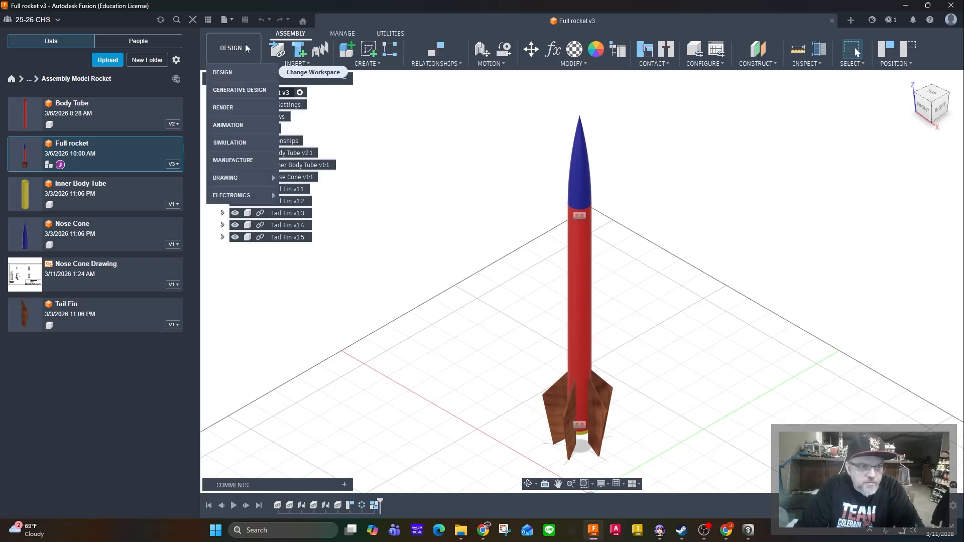
pyautogui.moveTo(224, 181)
pyautogui.click(298, 178)
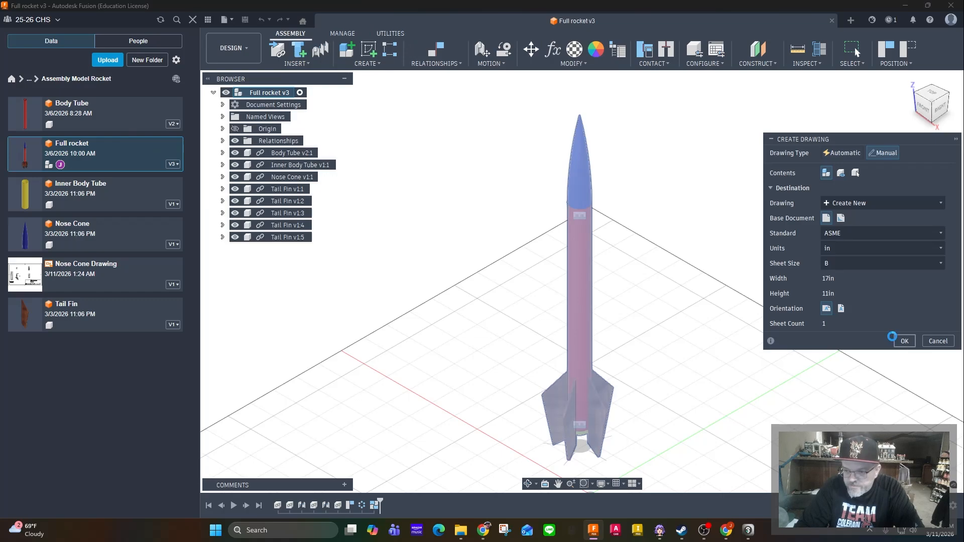
pyautogui.click(904, 341)
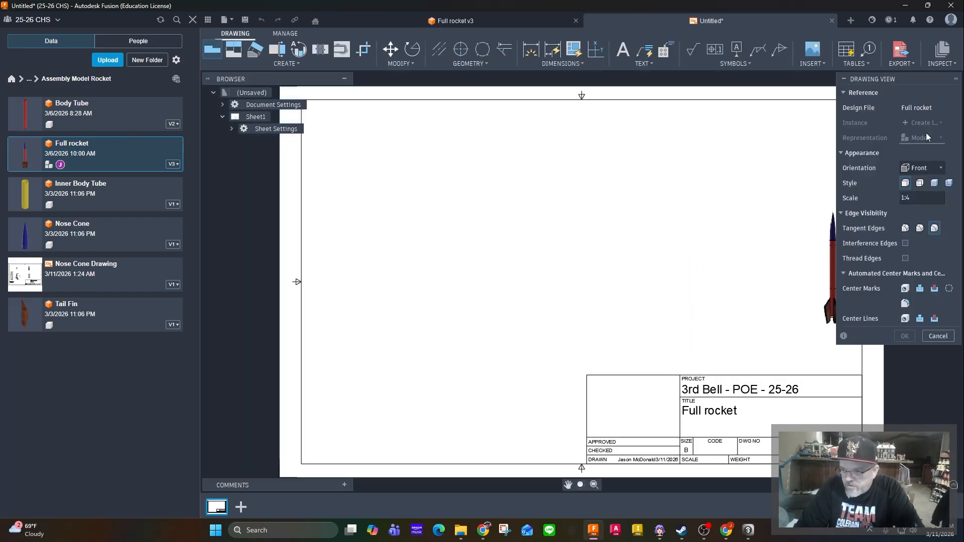
# Place a front base view of the full rocket at 1:2 scale on the left half of the sheet.
pyautogui.click(921, 199)
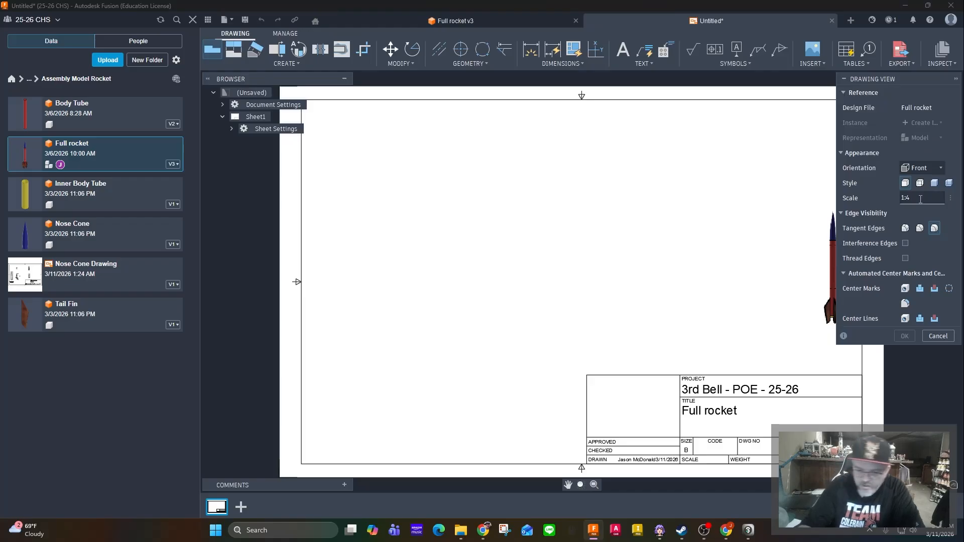
pyautogui.write('2')
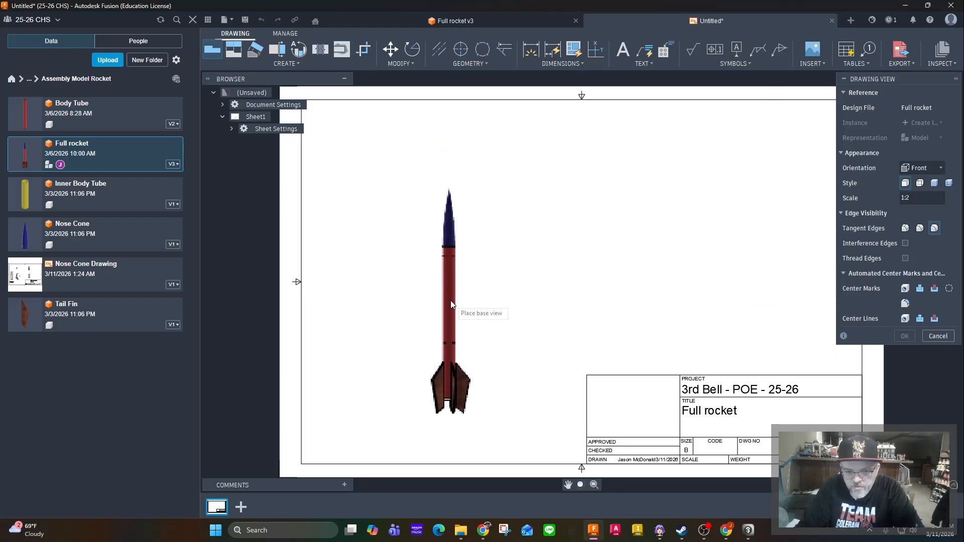
pyautogui.click(446, 302)
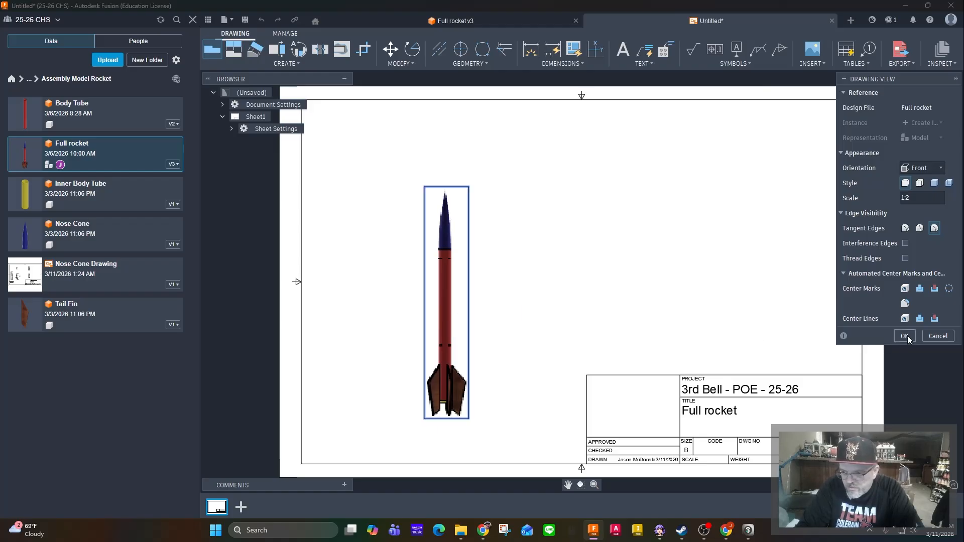
pyautogui.click(906, 336)
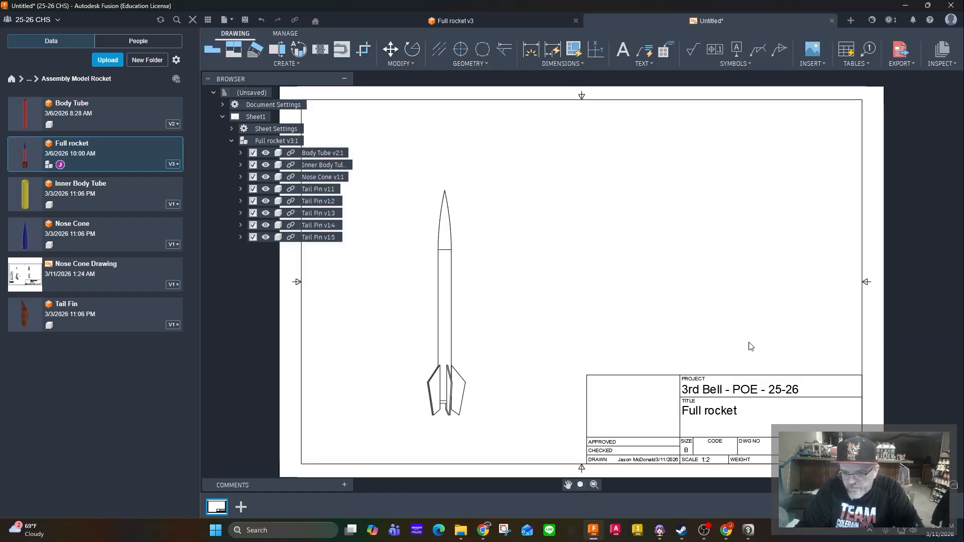
# Change the rocket's base view to the shaded style and the NW Isometric orientation.
pyautogui.doubleClick(442, 324)
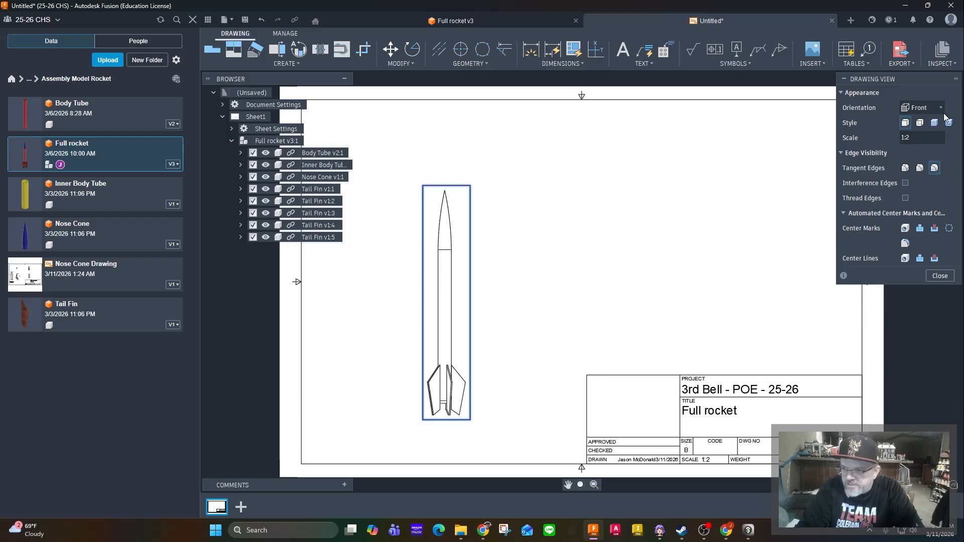
pyautogui.click(934, 122)
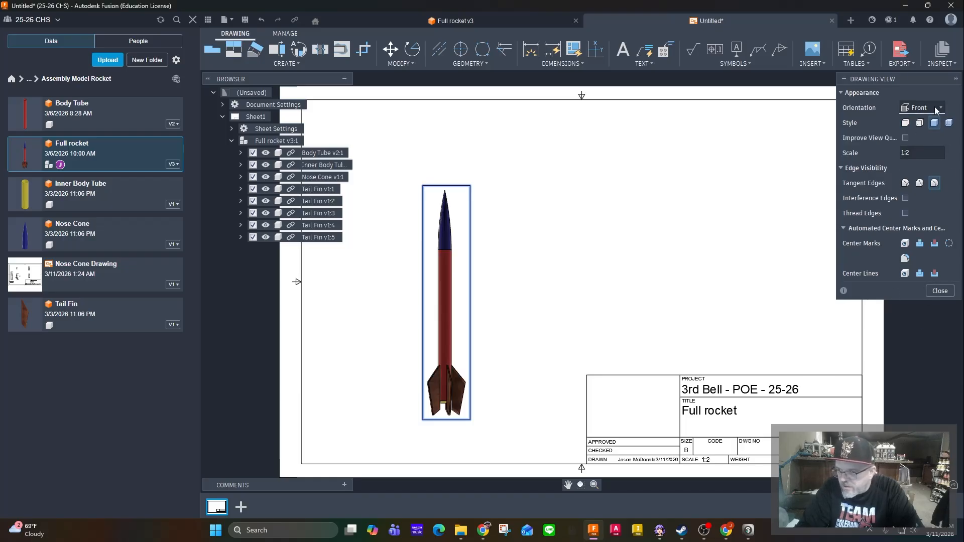
pyautogui.click(916, 108)
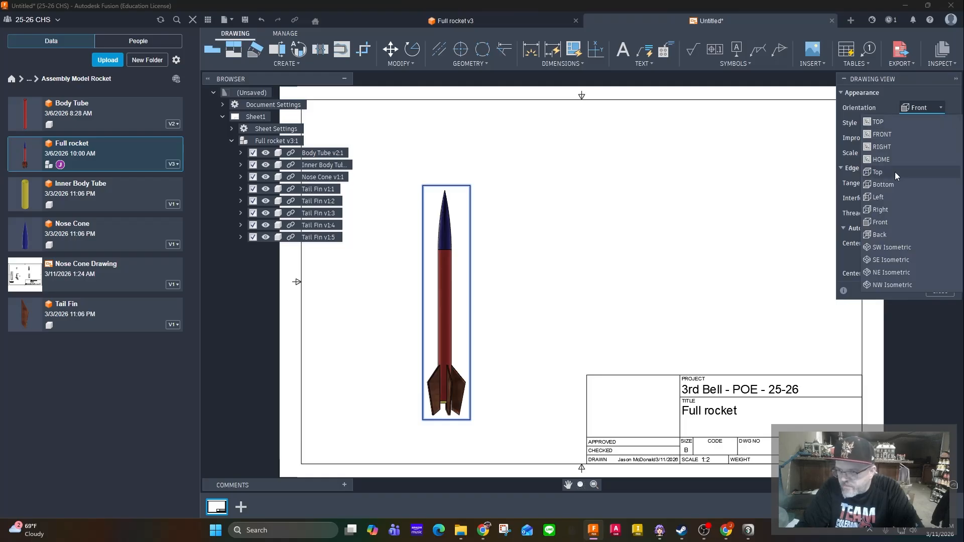
pyautogui.click(878, 272)
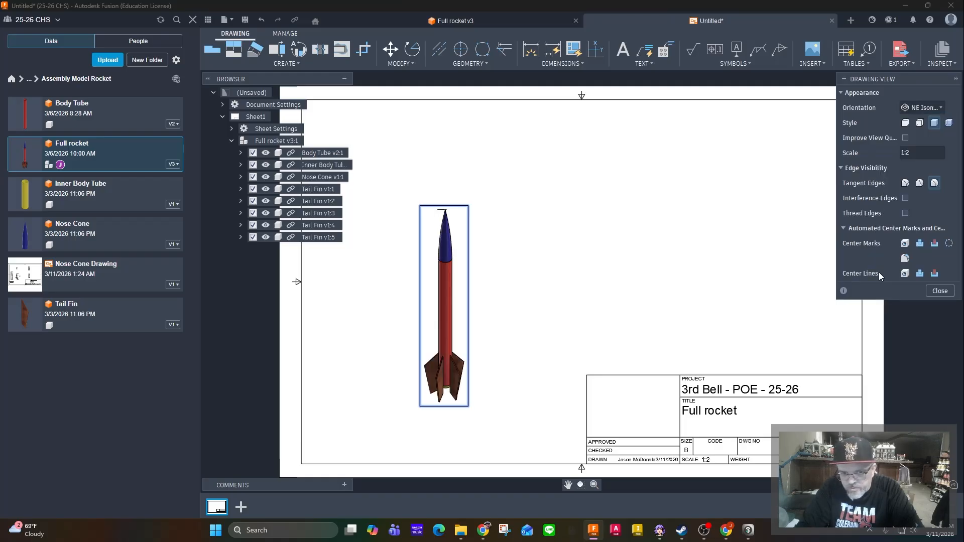
pyautogui.click(921, 109)
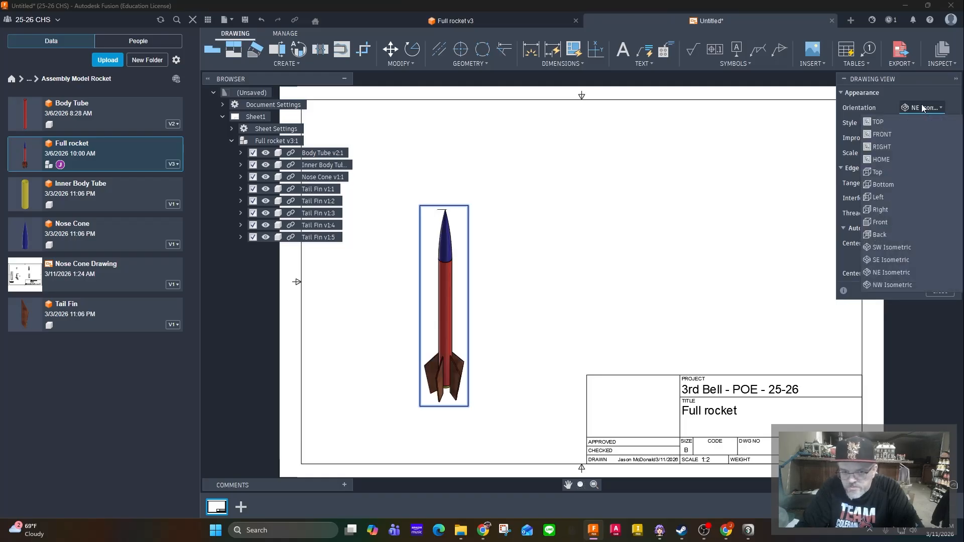
pyautogui.click(895, 283)
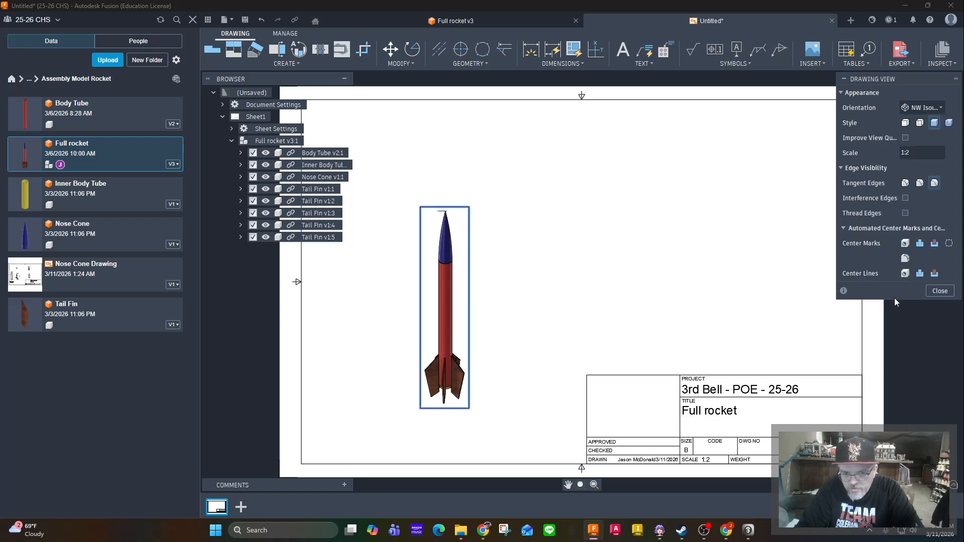
pyautogui.click(940, 291)
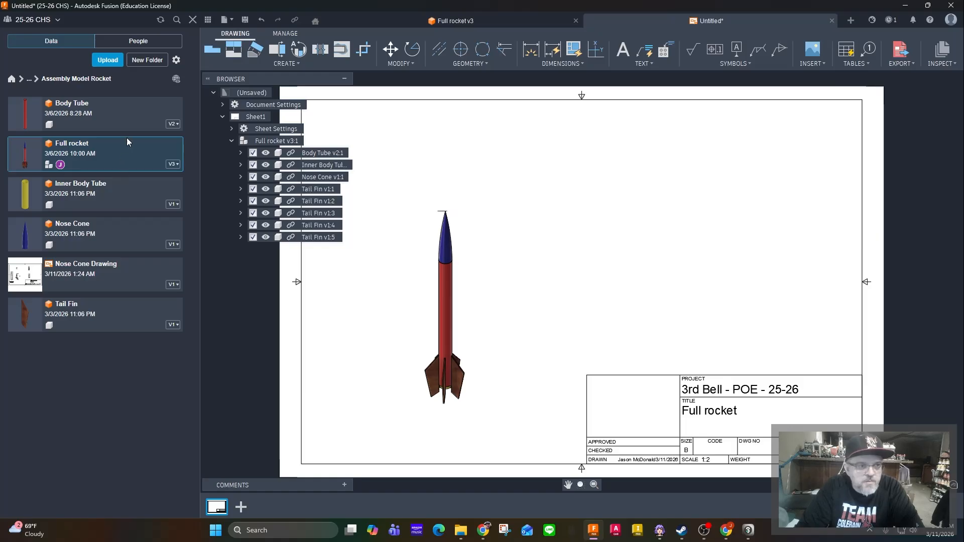
# Place a first-level parts list with automatic balloons for the rocket view in the upper-right corner of the sheet border.
pyautogui.click(192, 20)
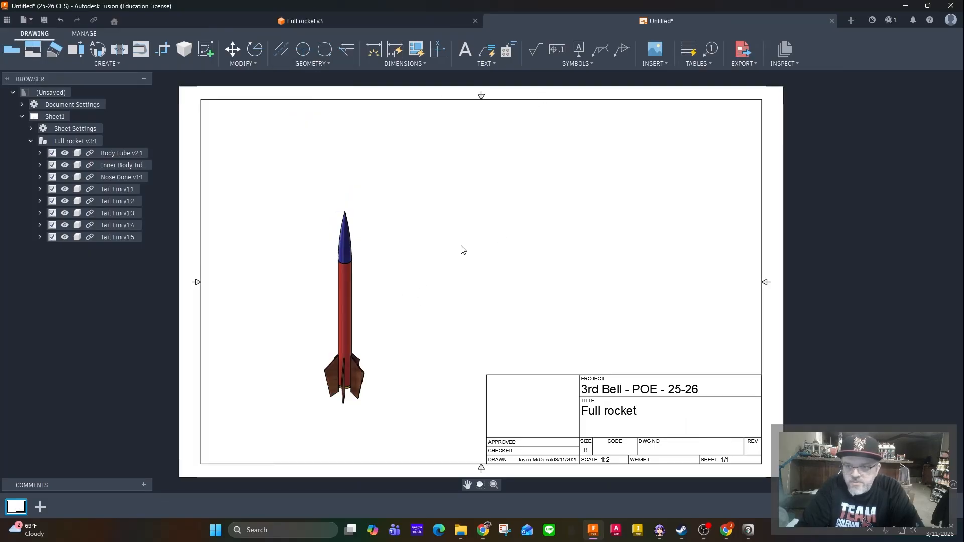
pyautogui.click(696, 65)
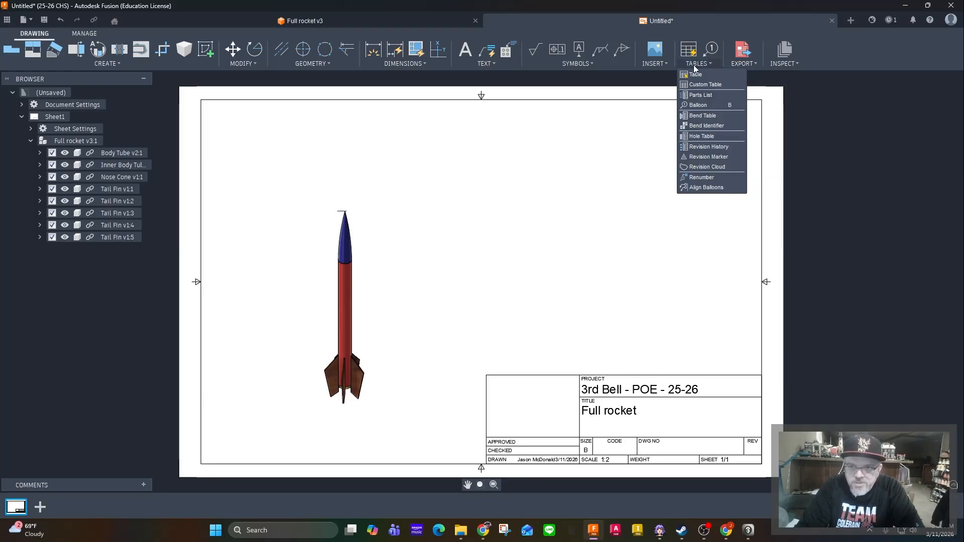
pyautogui.click(696, 95)
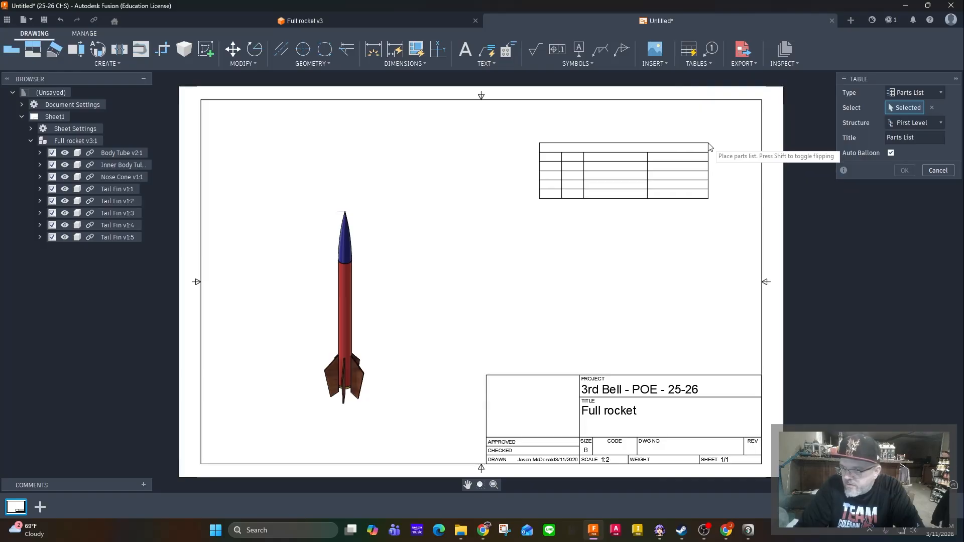
pyautogui.click(761, 101)
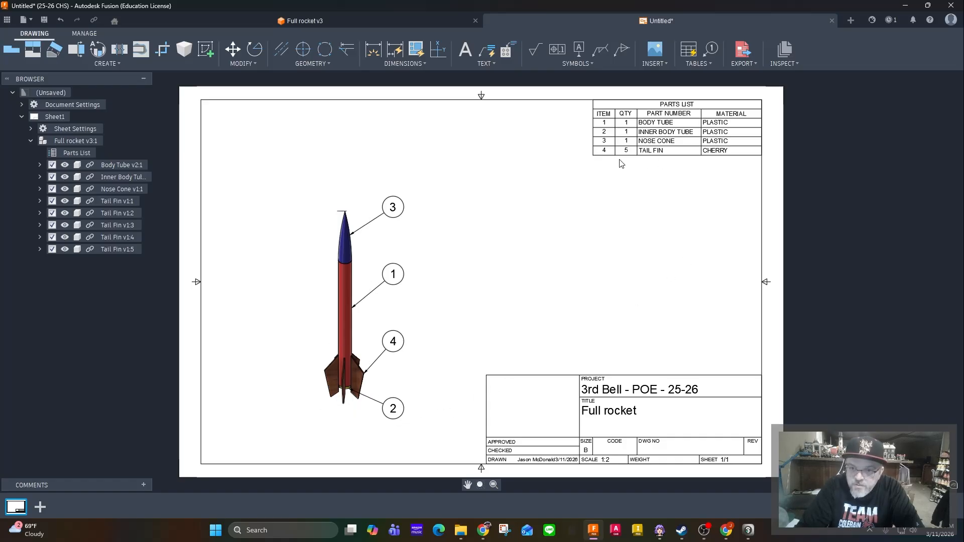
# Try out the Description and Part Name columns in the parts list and hide both again.
pyautogui.click(743, 149)
pyautogui.doubleClick(743, 149)
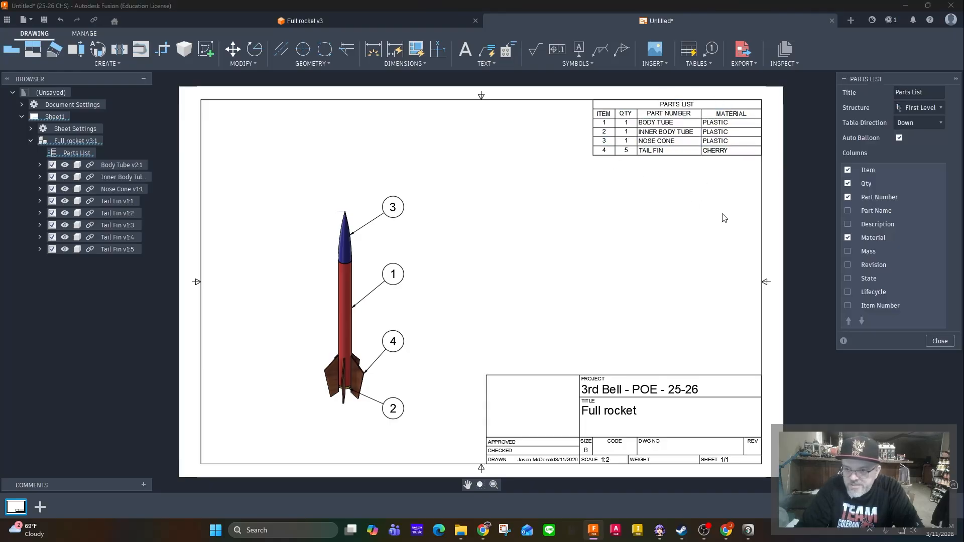
pyautogui.click(847, 224)
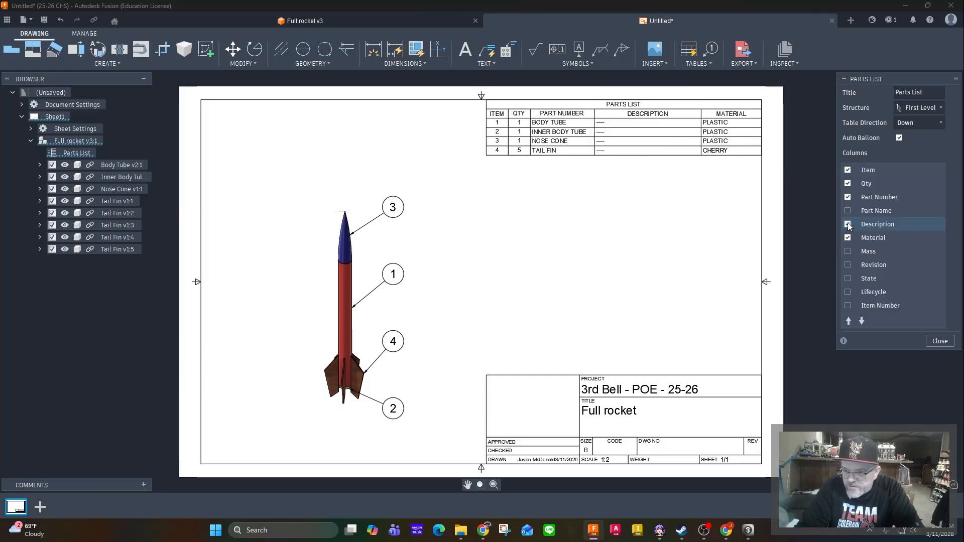
pyautogui.click(848, 211)
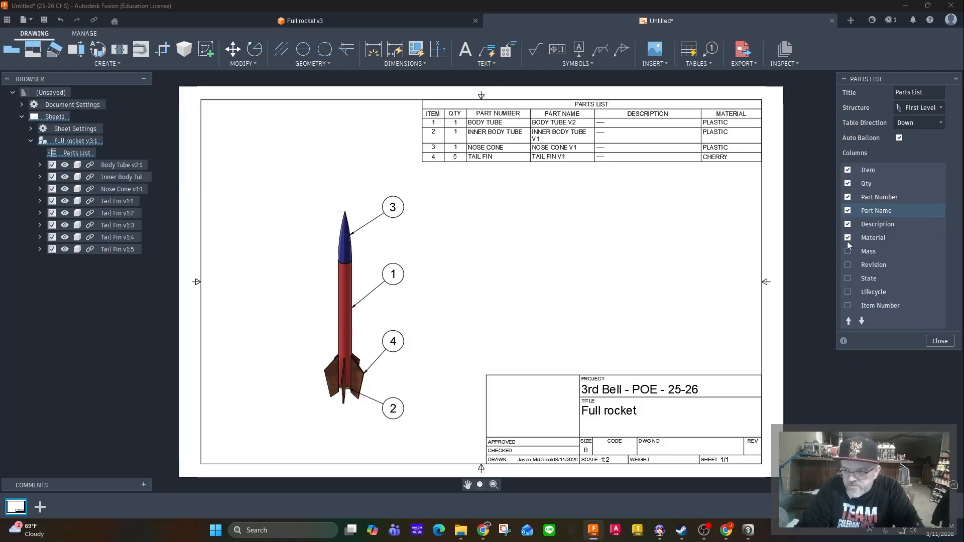
pyautogui.click(848, 226)
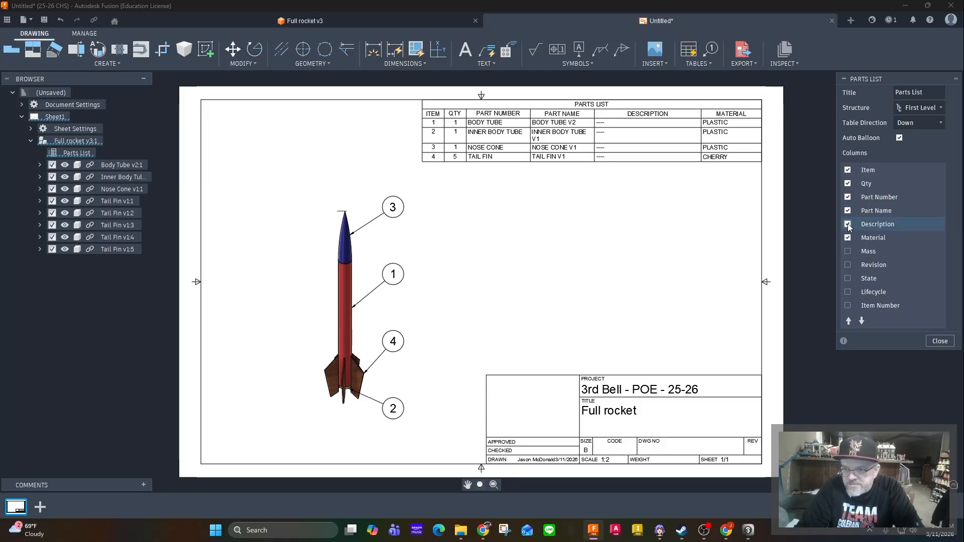
pyautogui.click(847, 210)
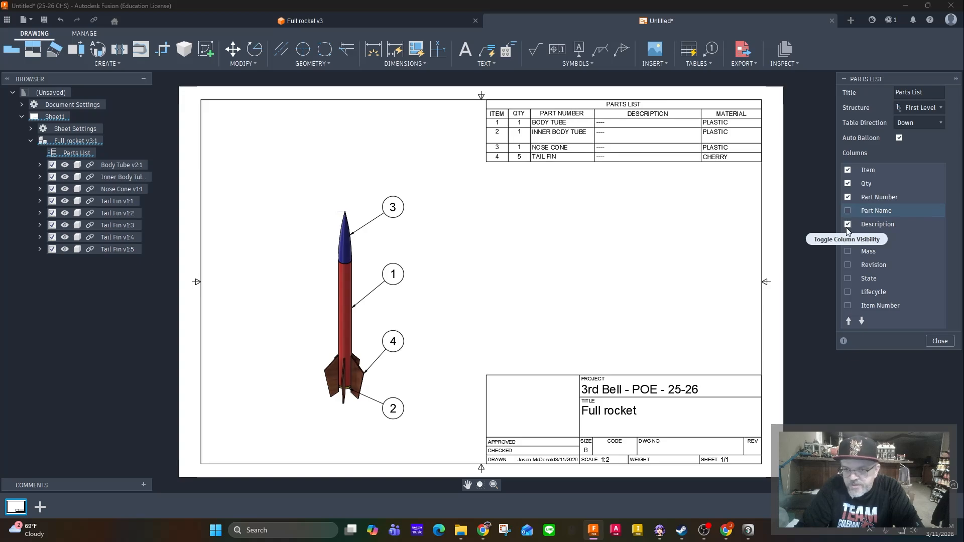
pyautogui.click(847, 227)
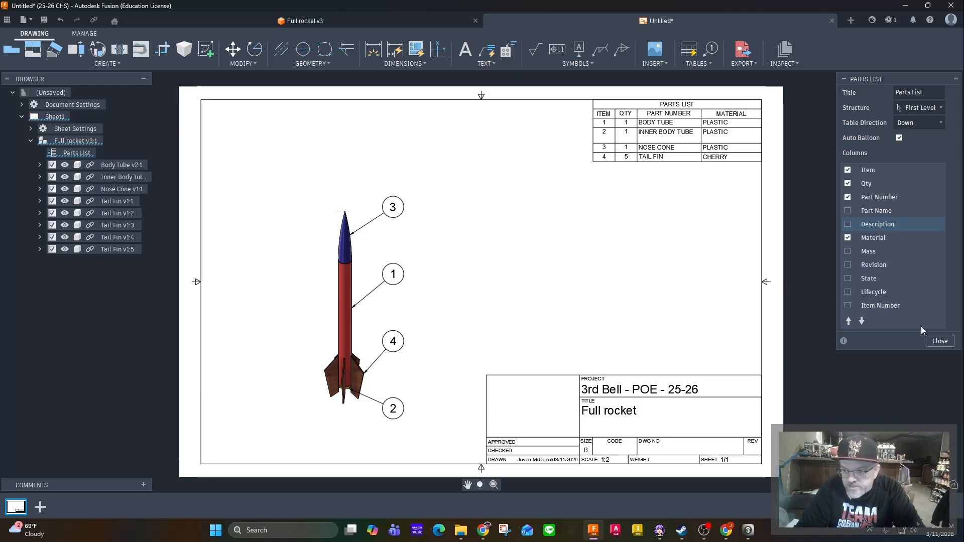
# Try out the Mass and Part Name columns in the parts list, hide both again and finish editing the list.
pyautogui.click(847, 251)
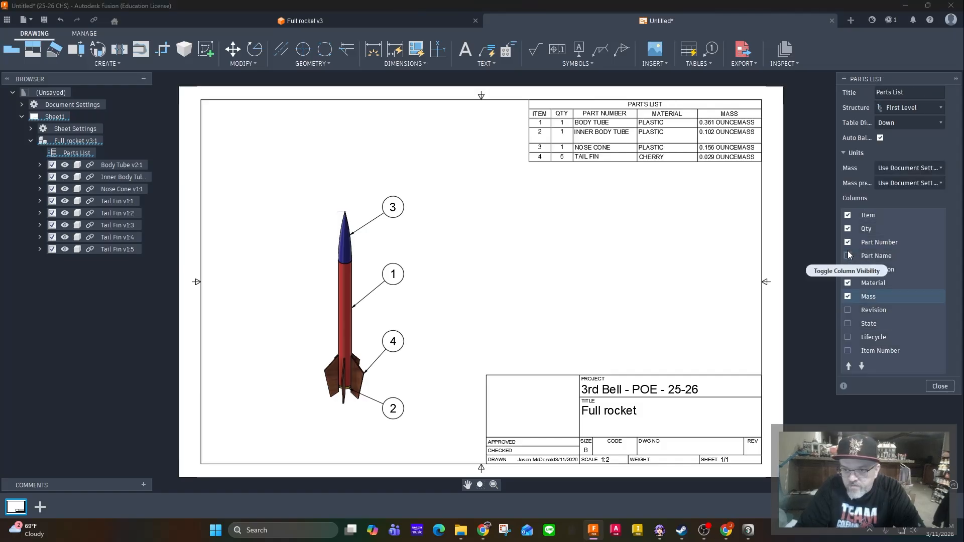
pyautogui.click(848, 256)
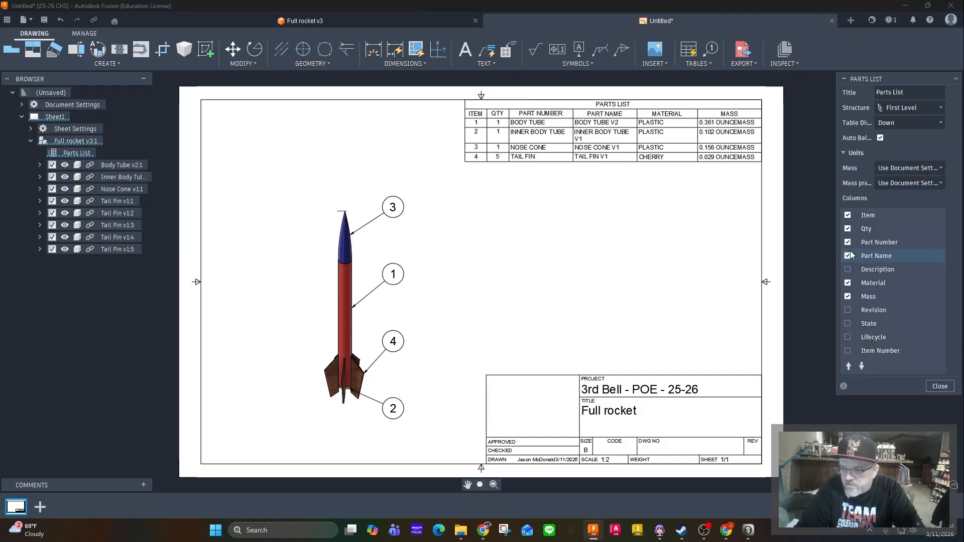
pyautogui.click(848, 256)
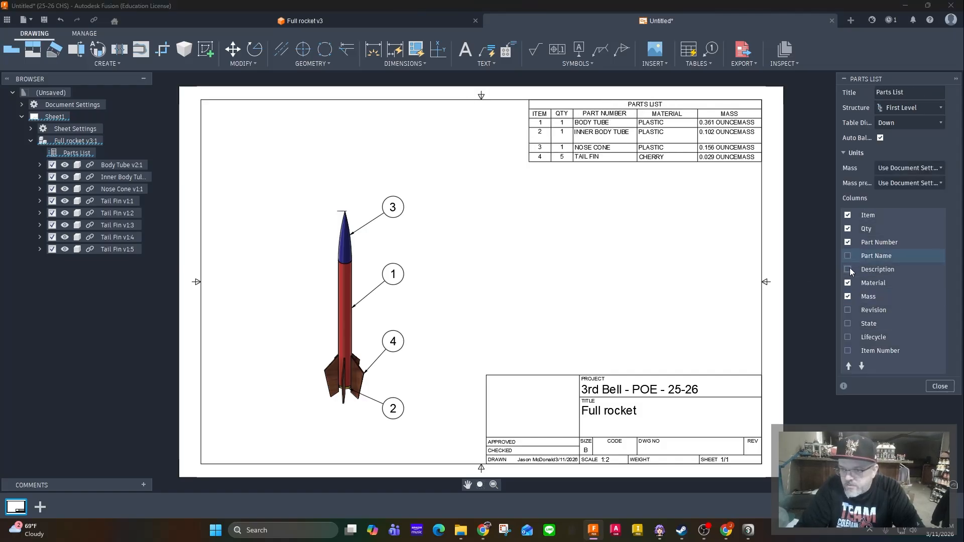
pyautogui.click(847, 297)
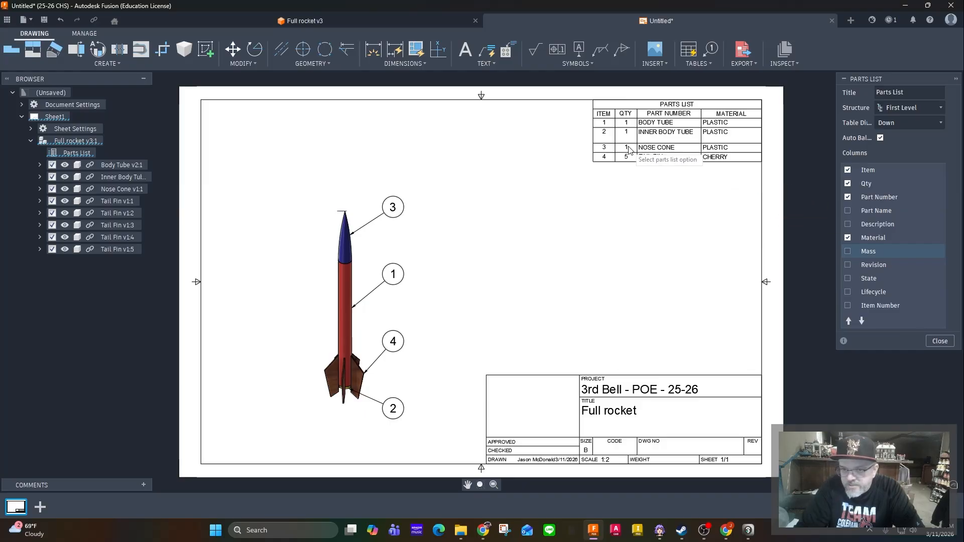
pyautogui.click(940, 342)
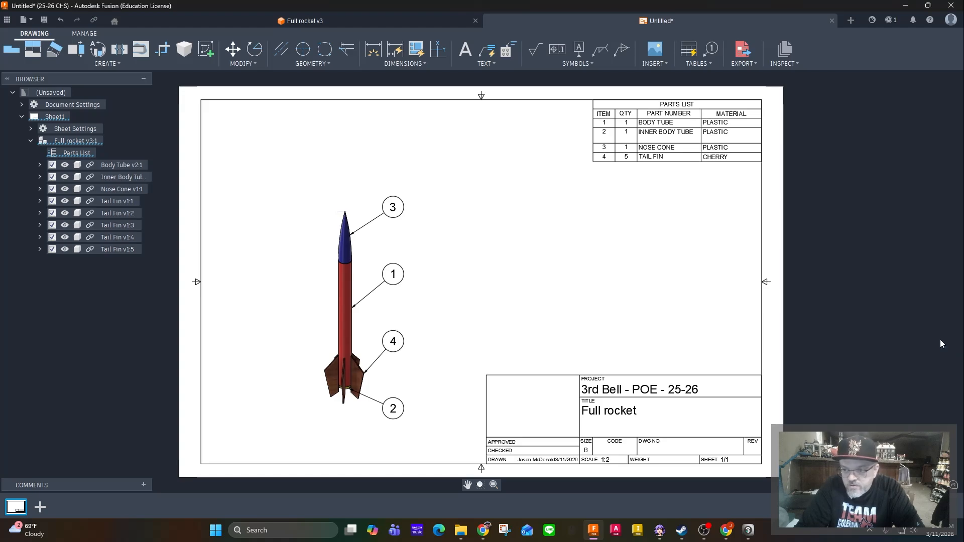
pyautogui.doubleClick(655, 130)
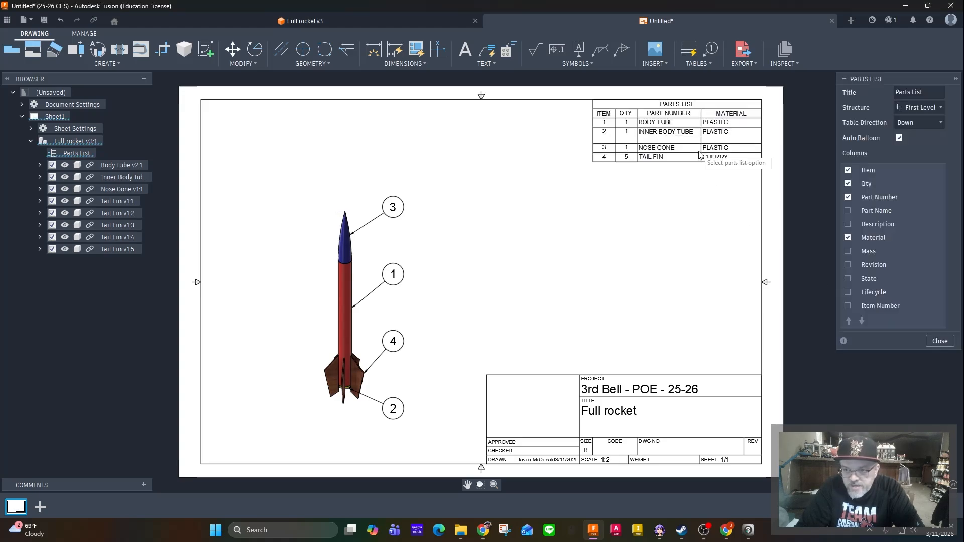
pyautogui.click(941, 341)
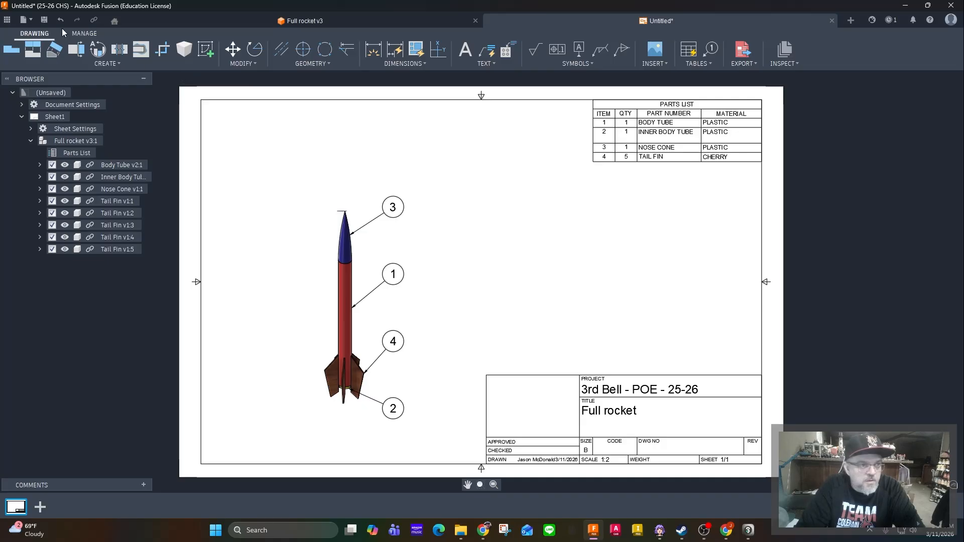
# Save the drawing as Full rocket Drawing in the Assembly Model Rocket folder.
pyautogui.click(44, 22)
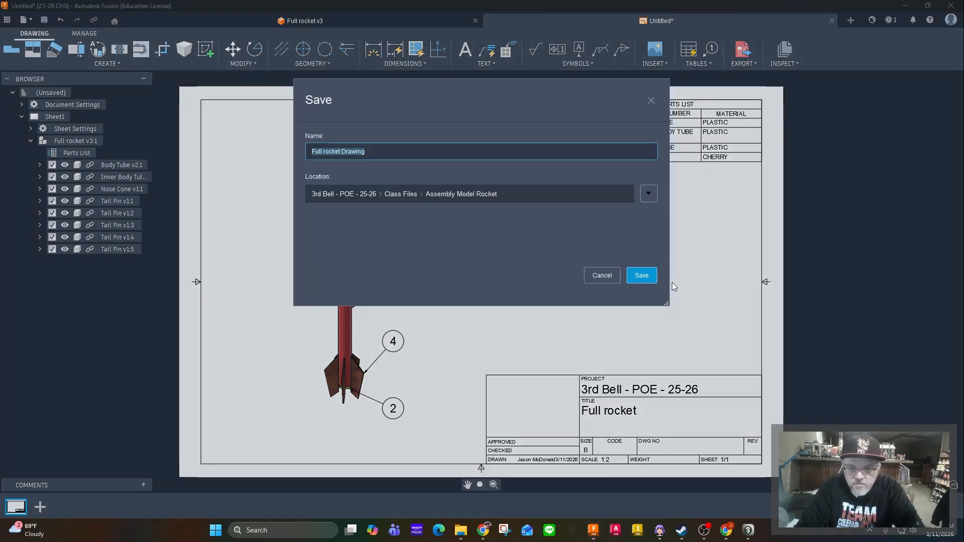
pyautogui.click(642, 276)
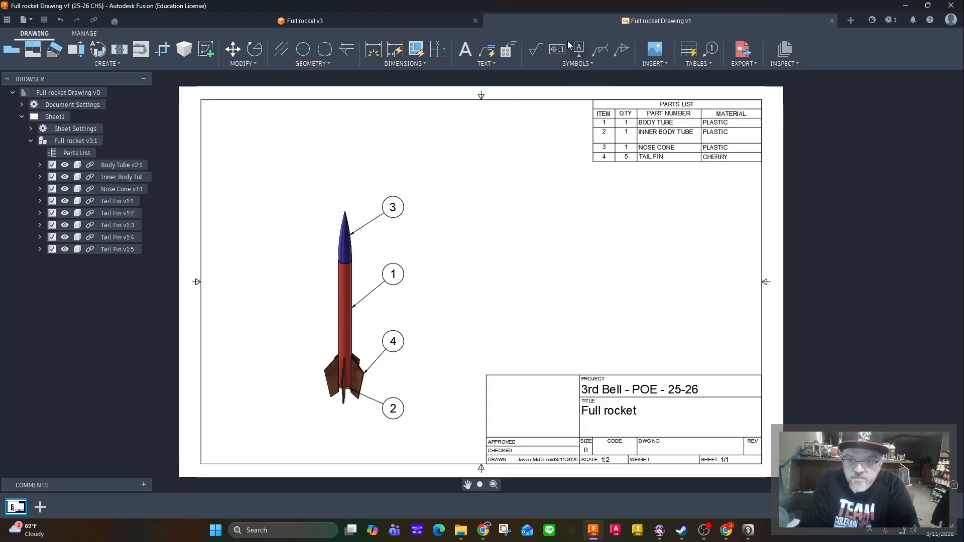
pyautogui.click(577, 63)
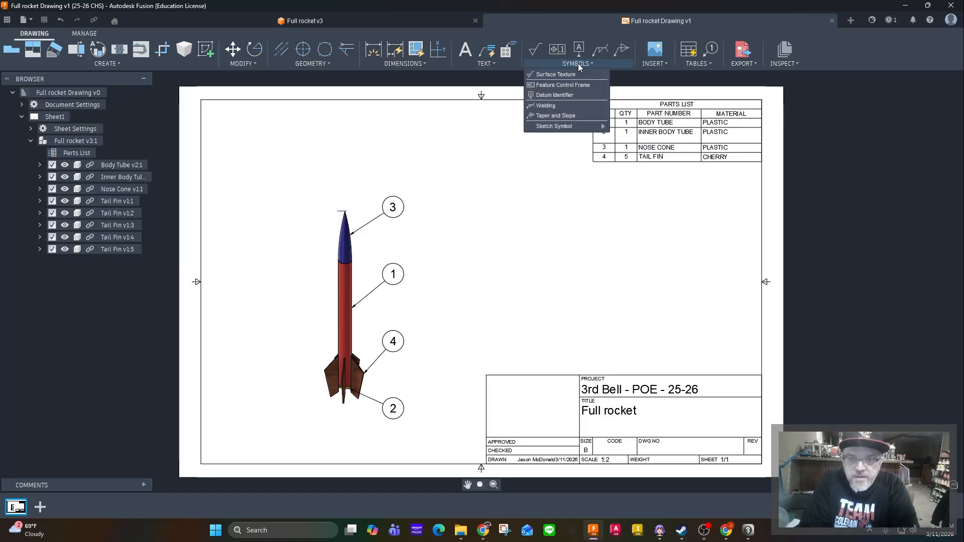
pyautogui.click(577, 63)
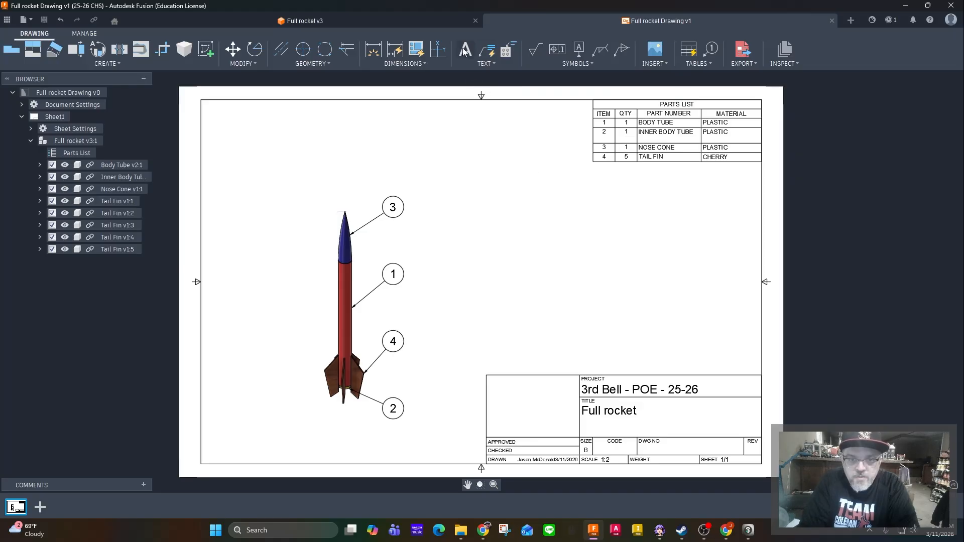